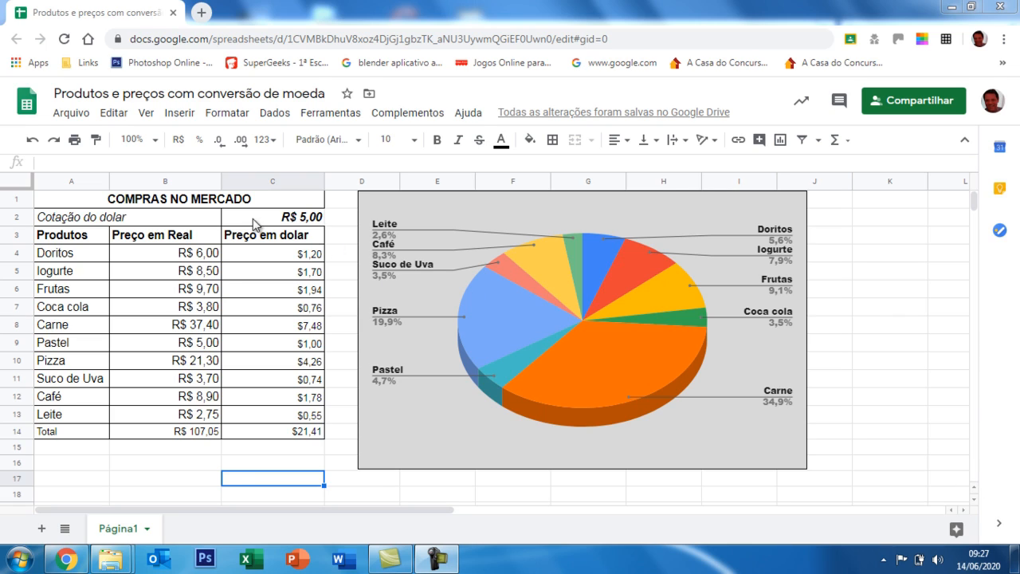
Set the Doritos price in real to 5,20.
{"action": "left_click", "coordinate": [293, 221]}
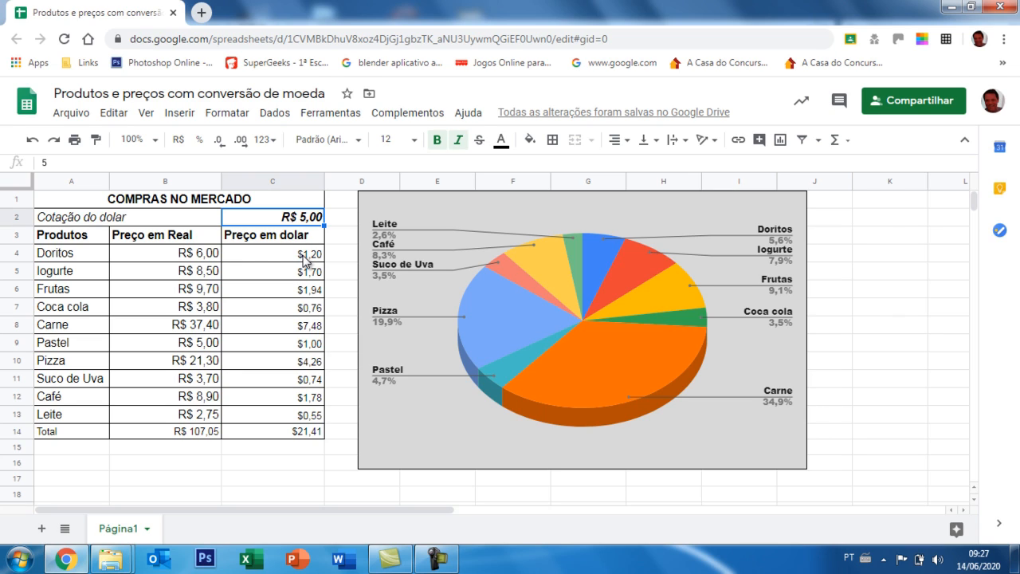
{"action": "left_click", "coordinate": [207, 256]}
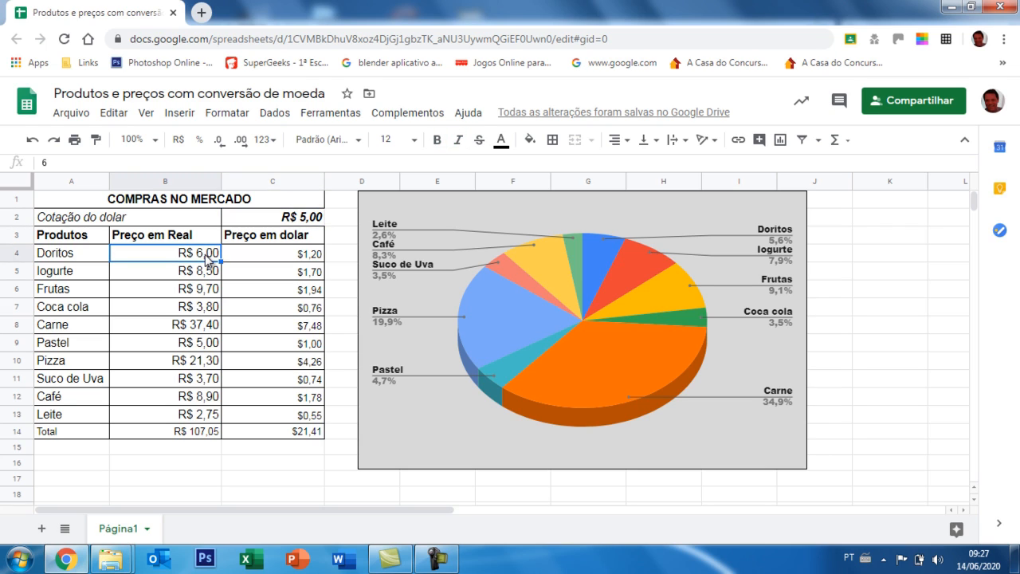
{"action": "type", "text": "5,"}
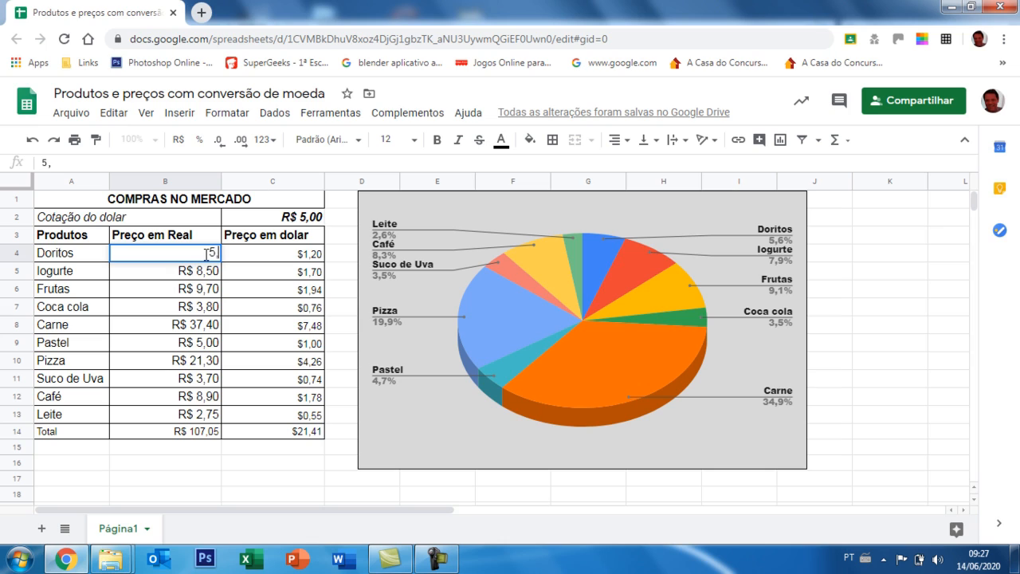
{"action": "type", "text": "20"}
{"action": "key", "text": "Return"}
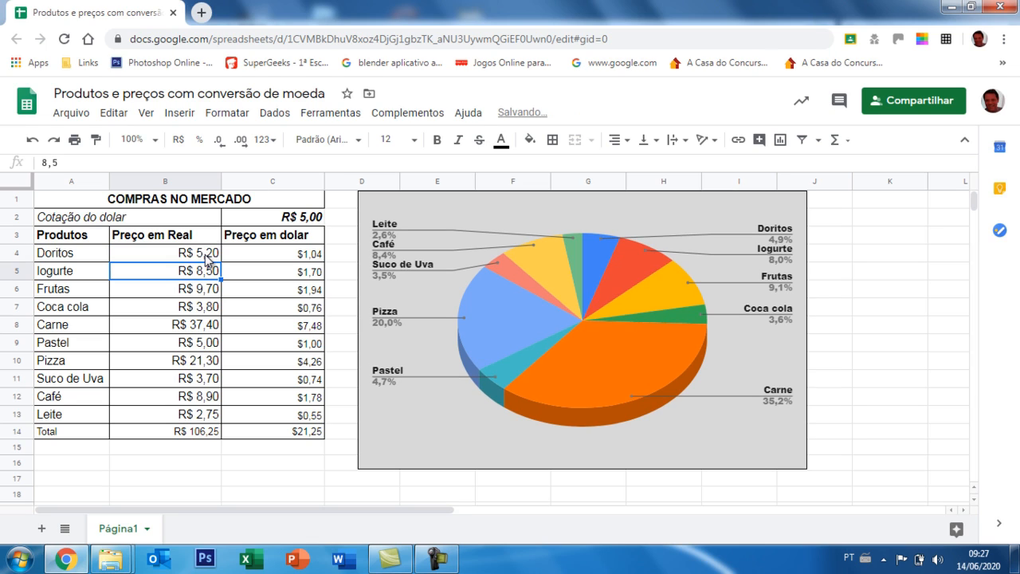
Set the dollar exchange rate in cell C2 to 4,85.
{"action": "left_click", "coordinate": [291, 255]}
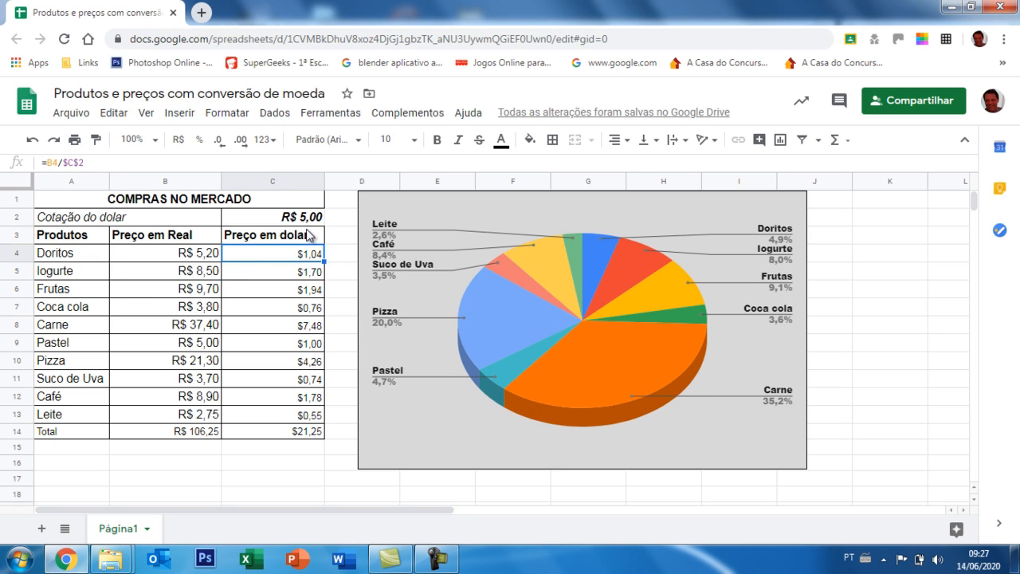
{"action": "left_click", "coordinate": [310, 221]}
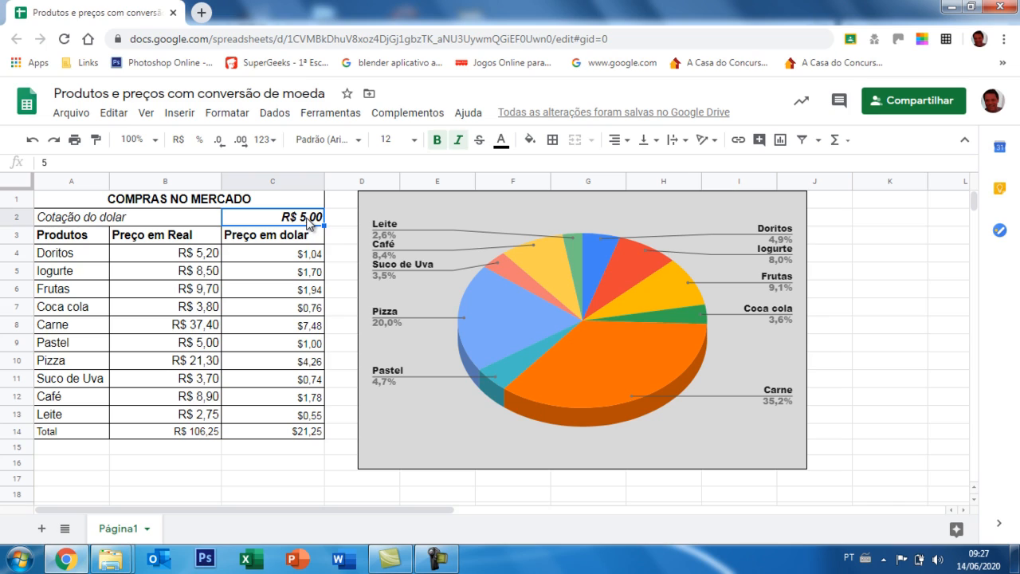
{"action": "type", "text": "4,"}
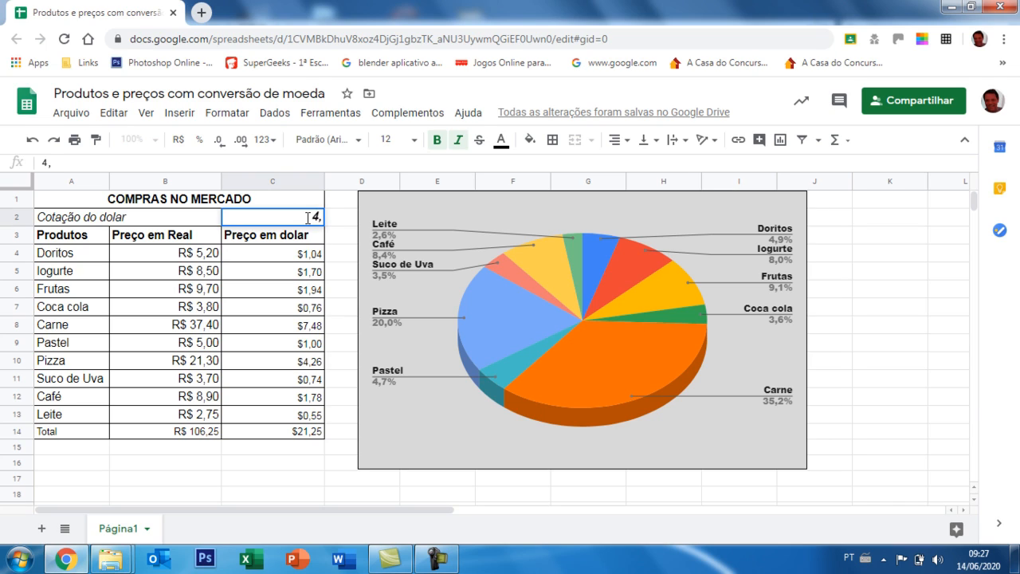
{"action": "type", "text": "85"}
{"action": "key", "text": "Return"}
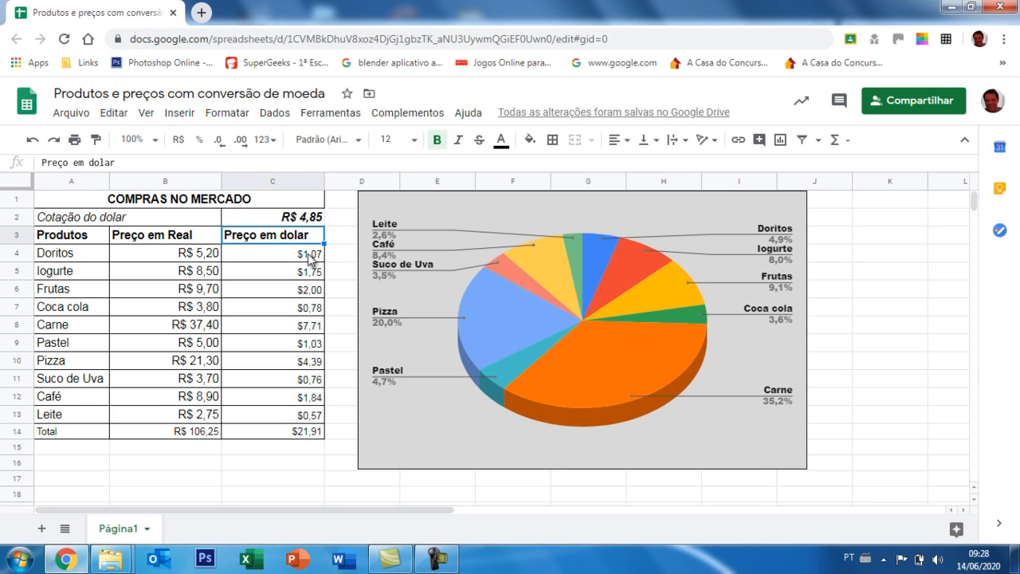
Examine the dollar conversion formulas in column C, the exchange rate cell and several product prices in column B.
{"action": "left_click", "coordinate": [311, 255]}
{"action": "left_click", "coordinate": [309, 273]}
{"action": "left_click", "coordinate": [309, 293]}
{"action": "left_click", "coordinate": [310, 325]}
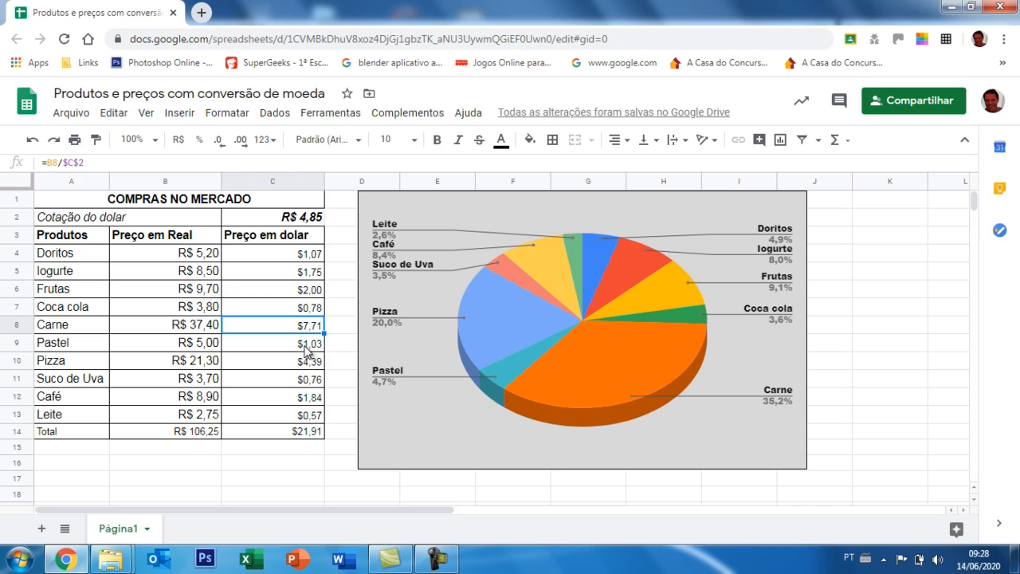
{"action": "left_click", "coordinate": [307, 348]}
{"action": "left_click", "coordinate": [309, 379]}
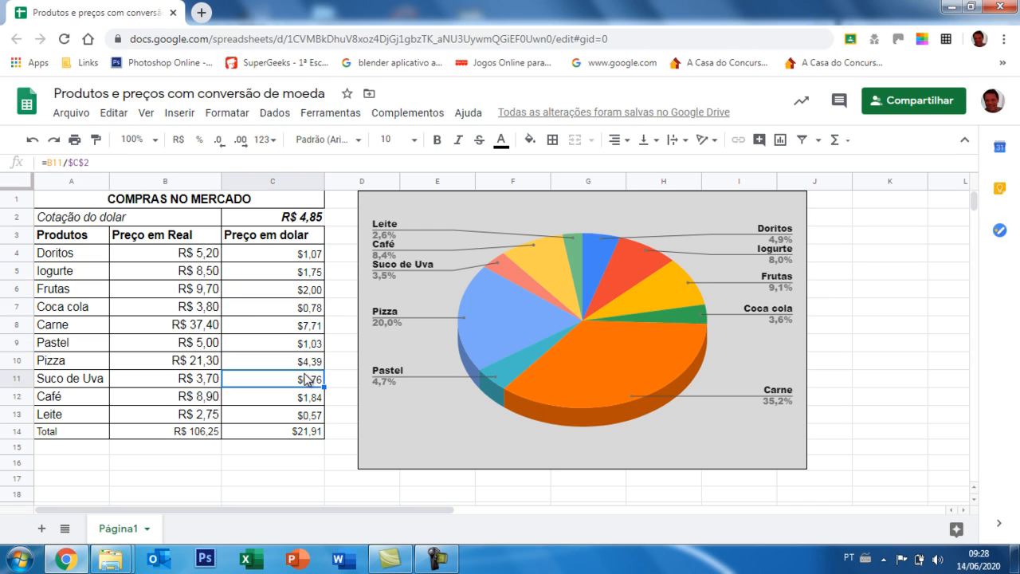
{"action": "left_click", "coordinate": [311, 223]}
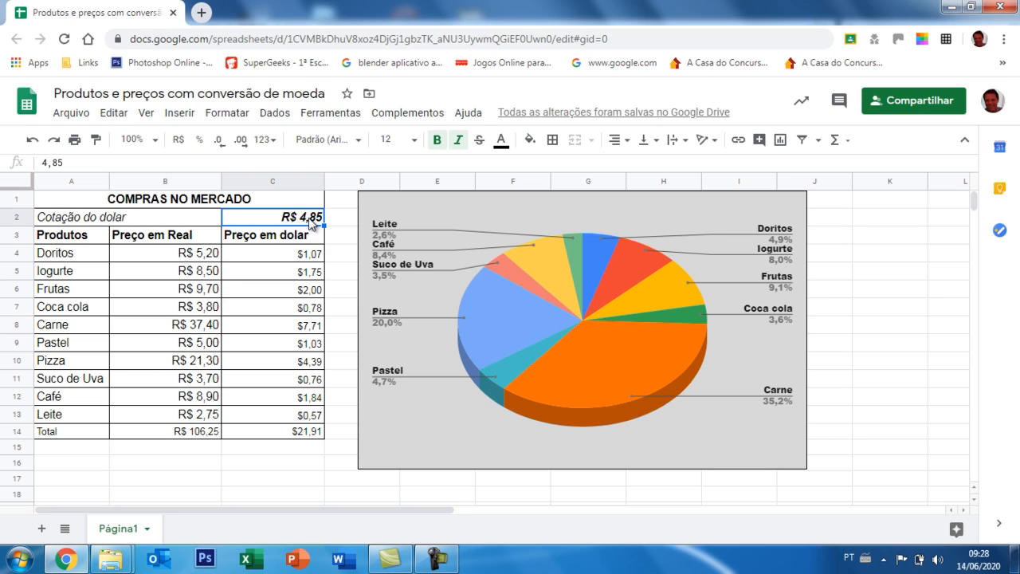
{"action": "left_click", "coordinate": [185, 293]}
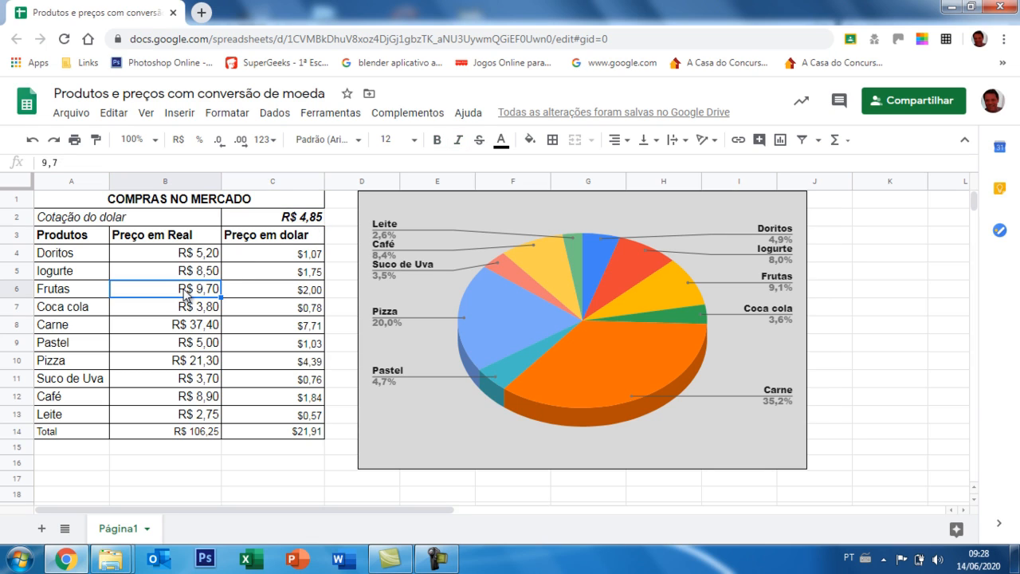
{"action": "left_click", "coordinate": [187, 343]}
{"action": "left_click", "coordinate": [189, 381]}
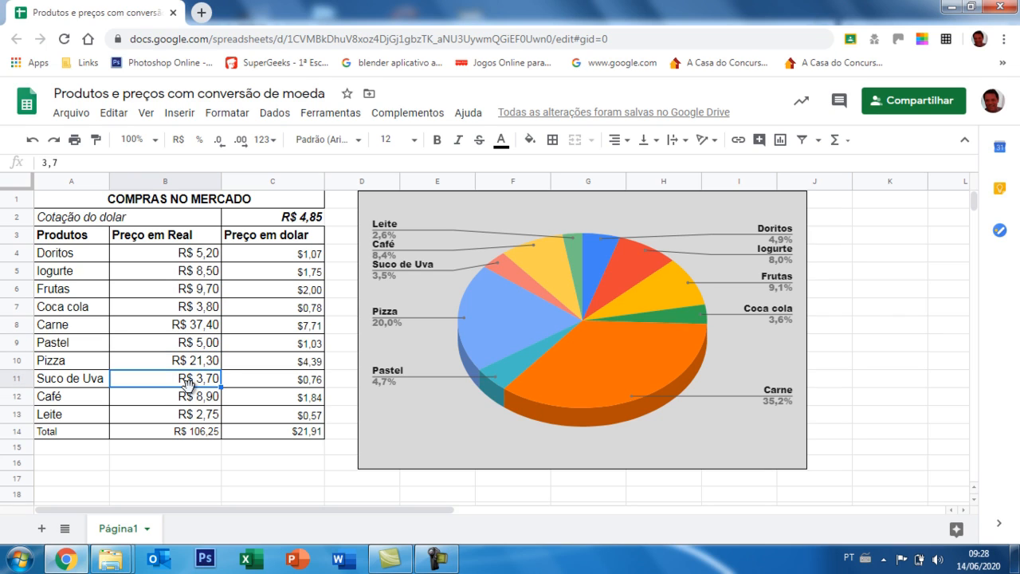
Unmerge the title "COMPRAS NO MERCADO" in row 1 and check its separate cells A1, B1 and C1.
{"action": "left_click", "coordinate": [276, 203]}
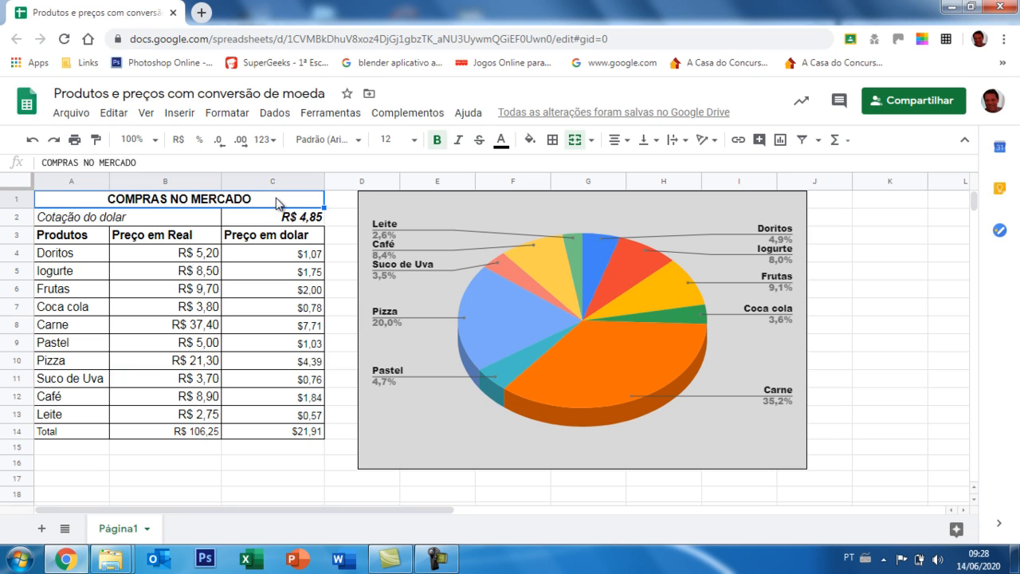
{"action": "left_click", "coordinate": [592, 141]}
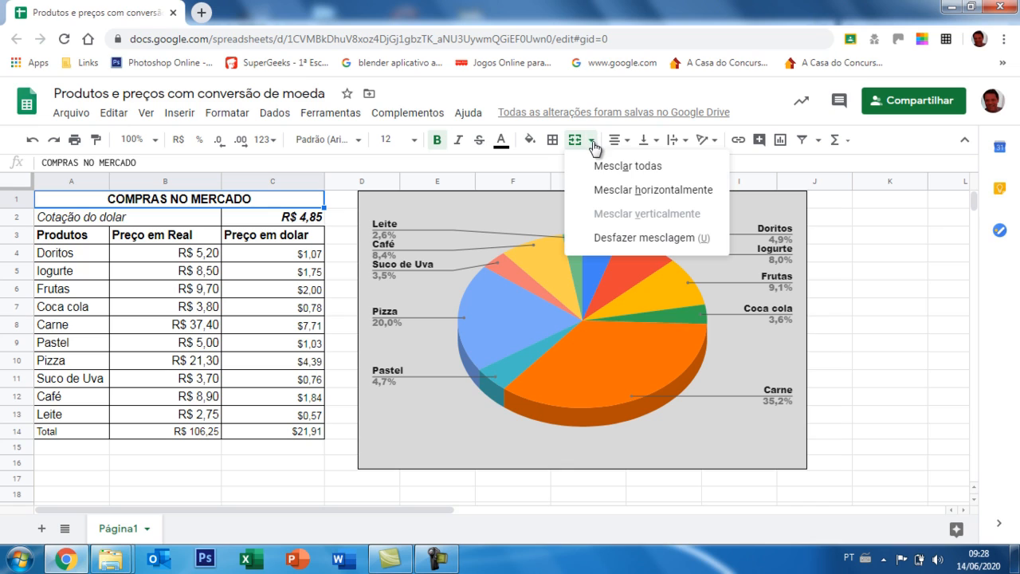
{"action": "left_click", "coordinate": [613, 237]}
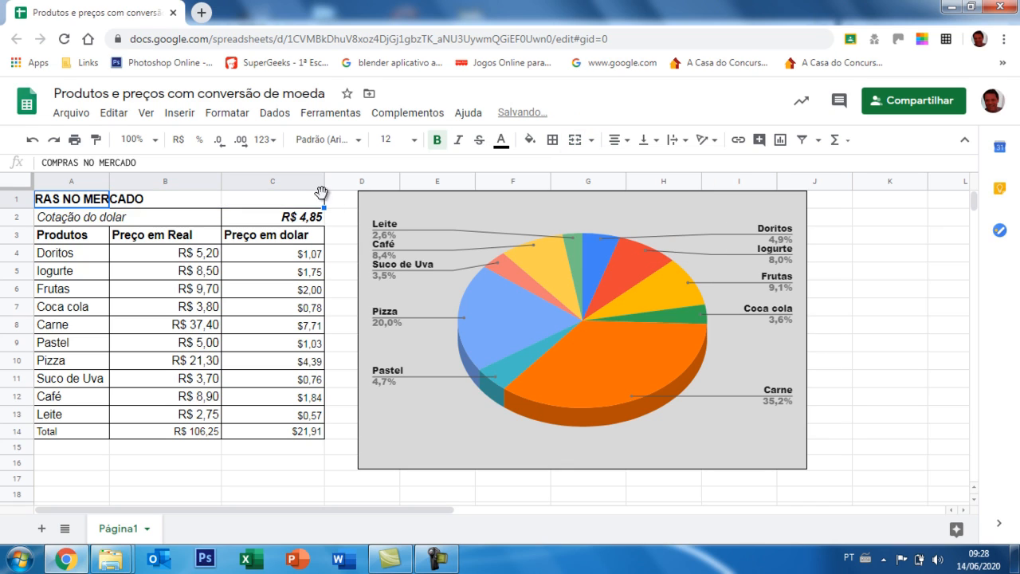
{"action": "left_click", "coordinate": [85, 205]}
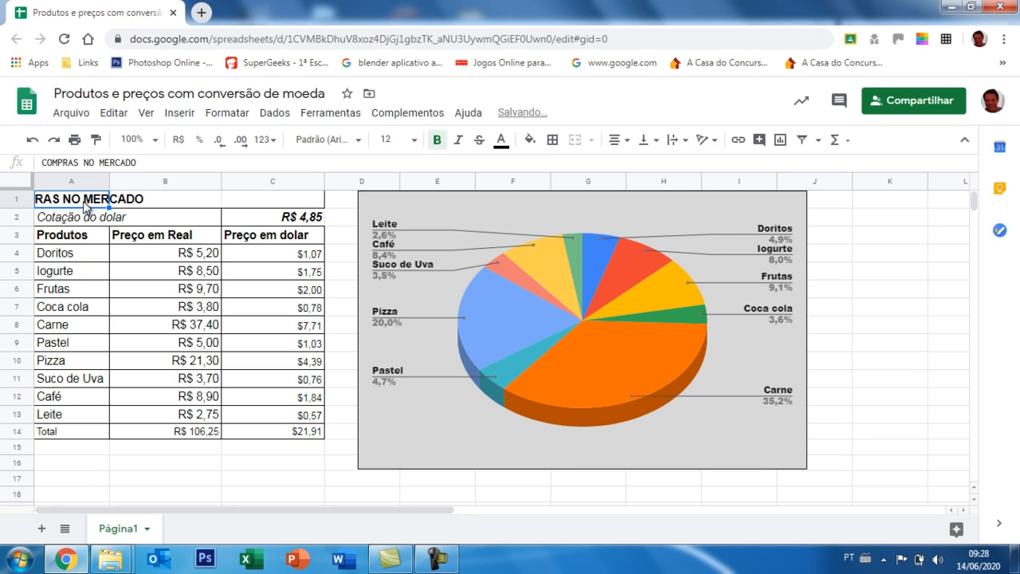
{"action": "left_click", "coordinate": [161, 201]}
{"action": "left_click", "coordinate": [239, 207]}
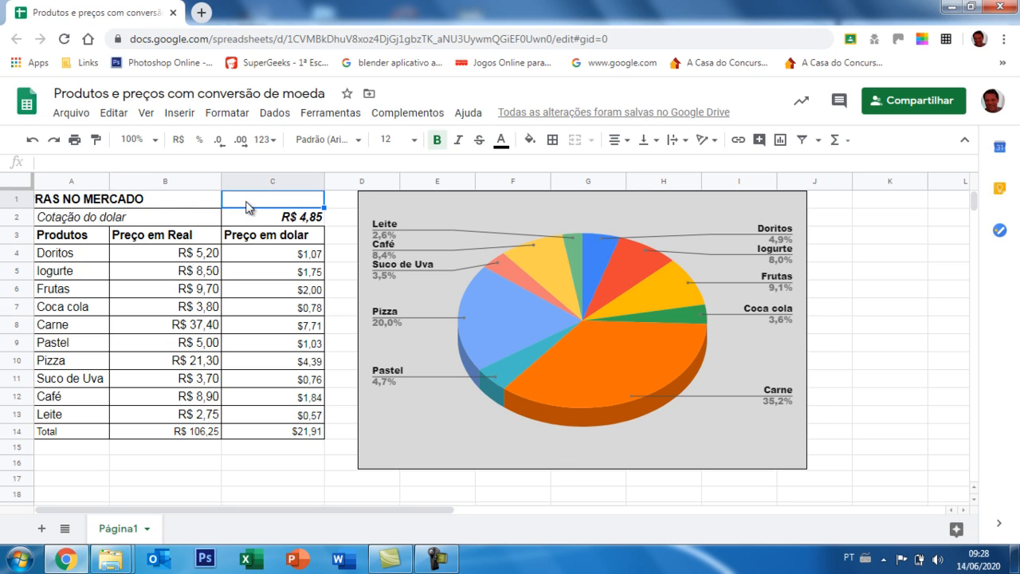
Merge cells A1 to C1 into a single title cell for "COMPRAS NO MERCADO".
{"action": "left_click", "coordinate": [76, 206]}
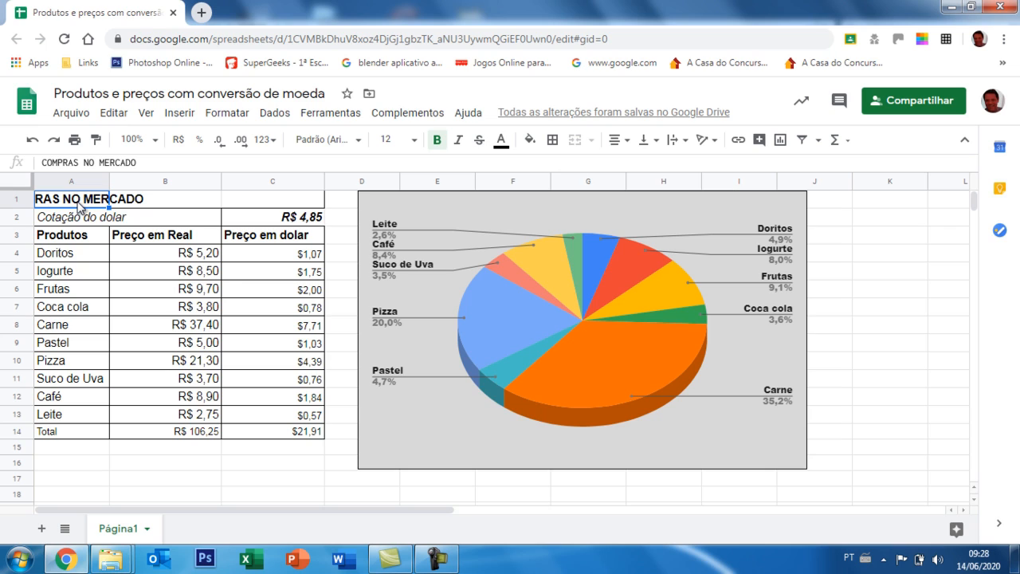
{"action": "left_click_drag", "start_coordinate": [78, 206], "coordinate": [142, 199]}
{"action": "left_click_drag", "start_coordinate": [198, 185], "coordinate": [248, 202]}
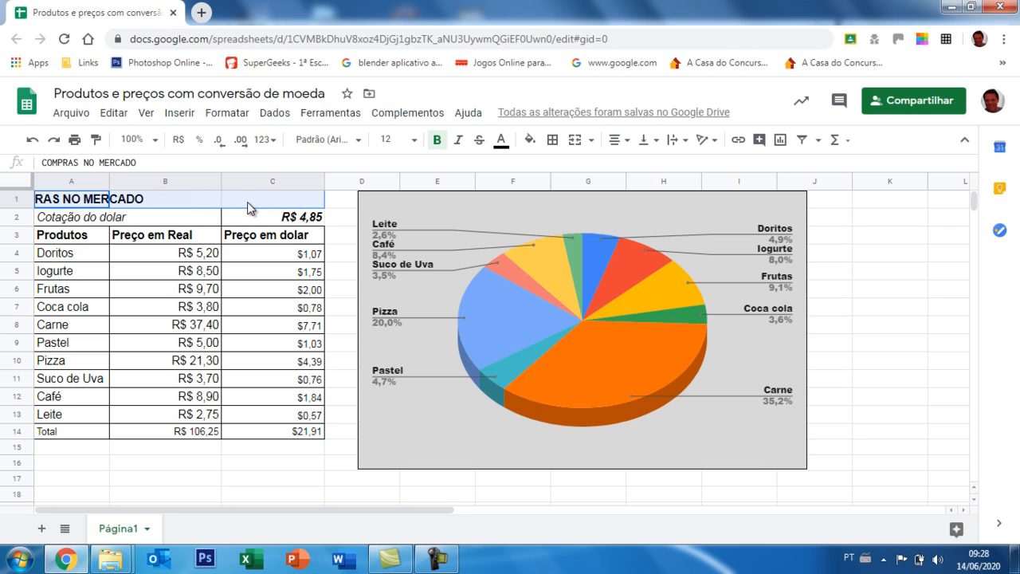
{"action": "left_click", "coordinate": [590, 144]}
{"action": "left_click", "coordinate": [608, 169]}
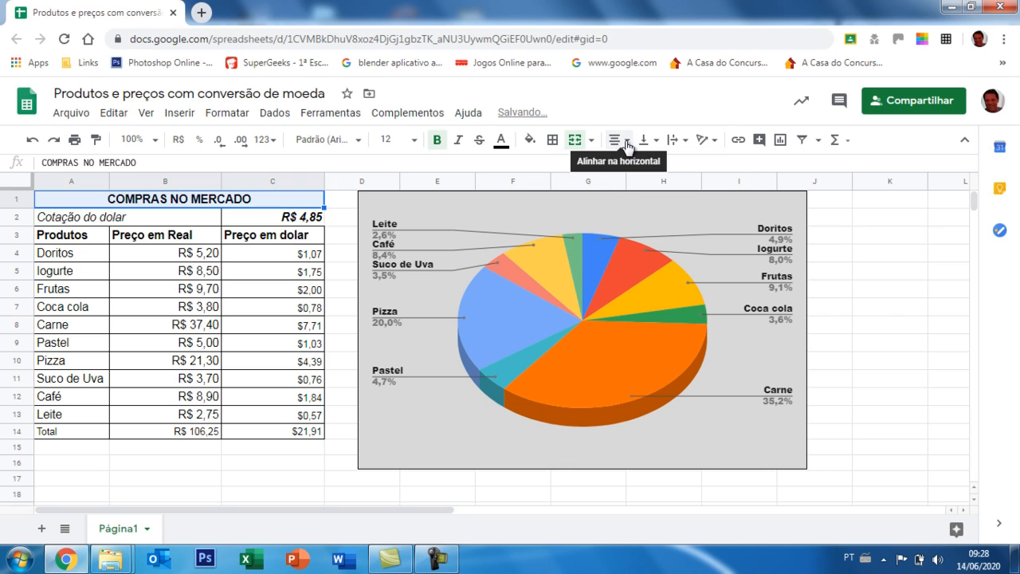
Try left, center and right horizontal alignment on the merged title "COMPRAS NO MERCADO".
{"action": "left_click", "coordinate": [617, 140]}
{"action": "left_click", "coordinate": [618, 169]}
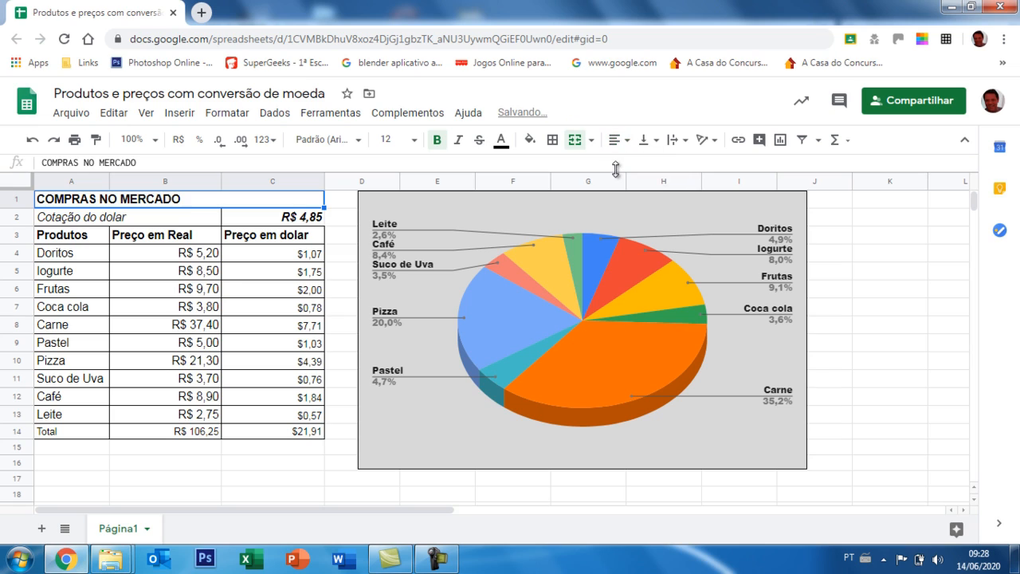
{"action": "left_click", "coordinate": [625, 141]}
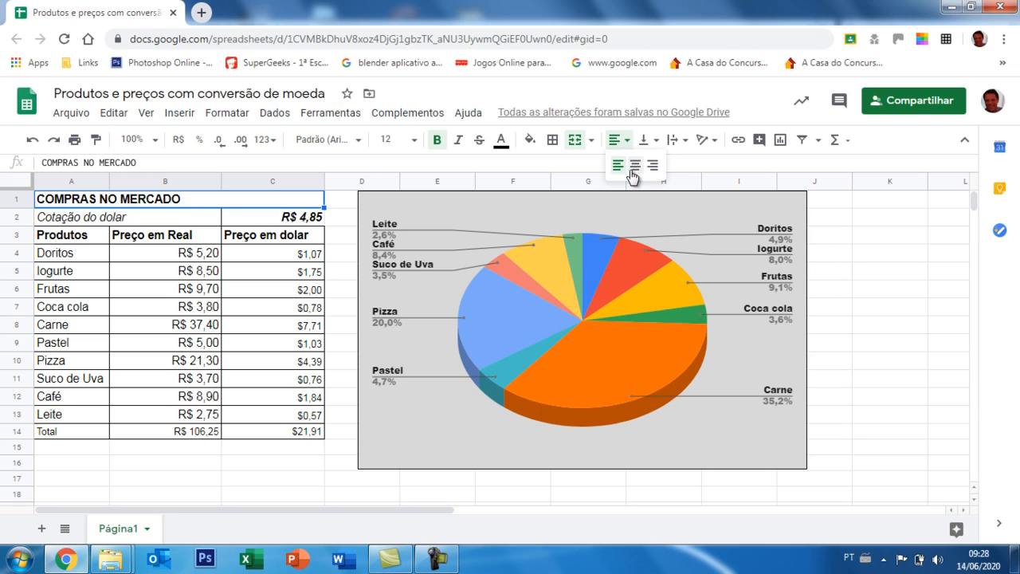
{"action": "left_click", "coordinate": [634, 168]}
{"action": "left_click", "coordinate": [630, 142]}
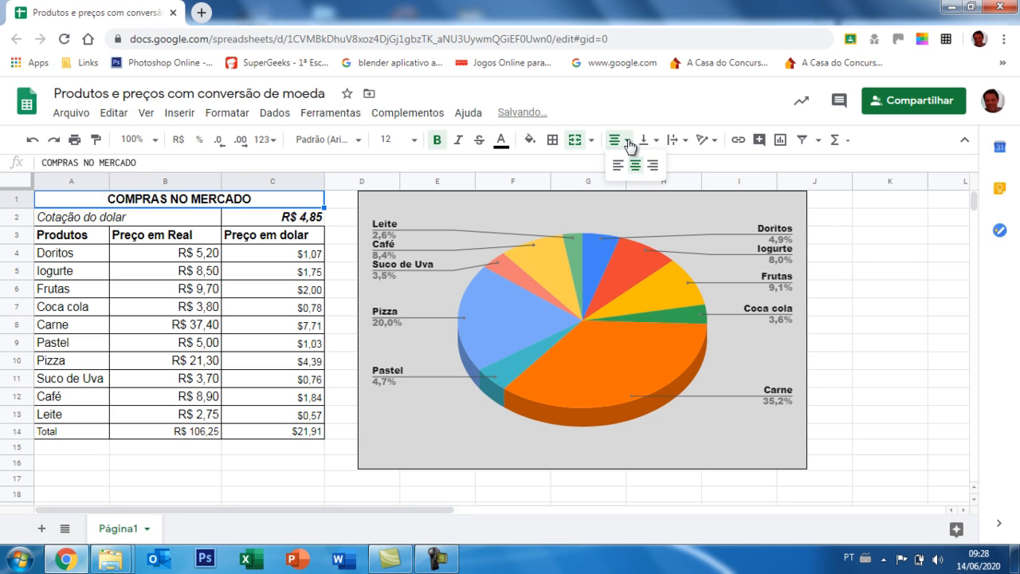
{"action": "left_click", "coordinate": [651, 166]}
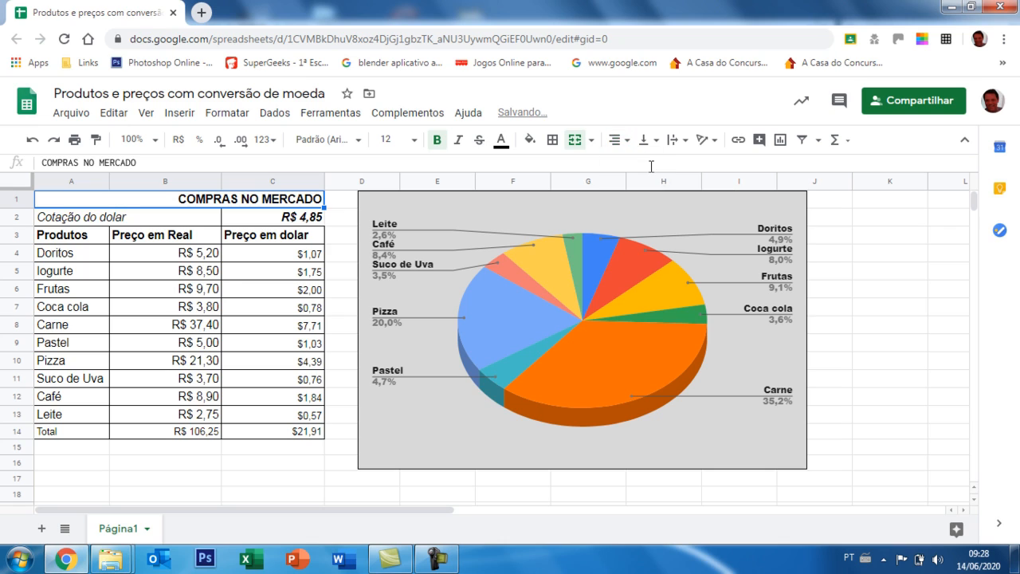
Center the title "COMPRAS NO MERCADO" horizontally in its merged cell.
{"action": "left_click", "coordinate": [590, 141]}
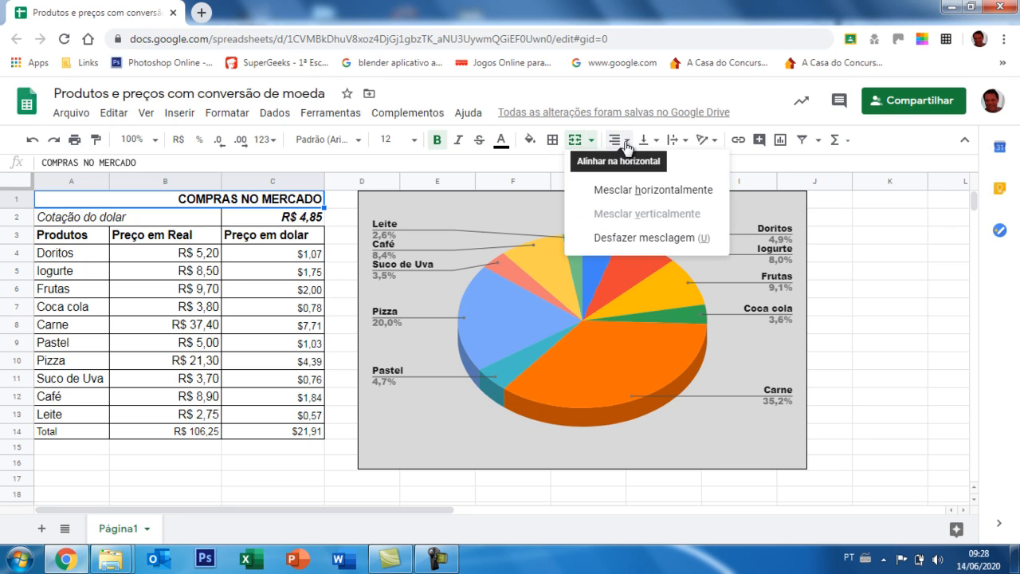
{"action": "left_click", "coordinate": [614, 142]}
{"action": "left_click", "coordinate": [635, 164]}
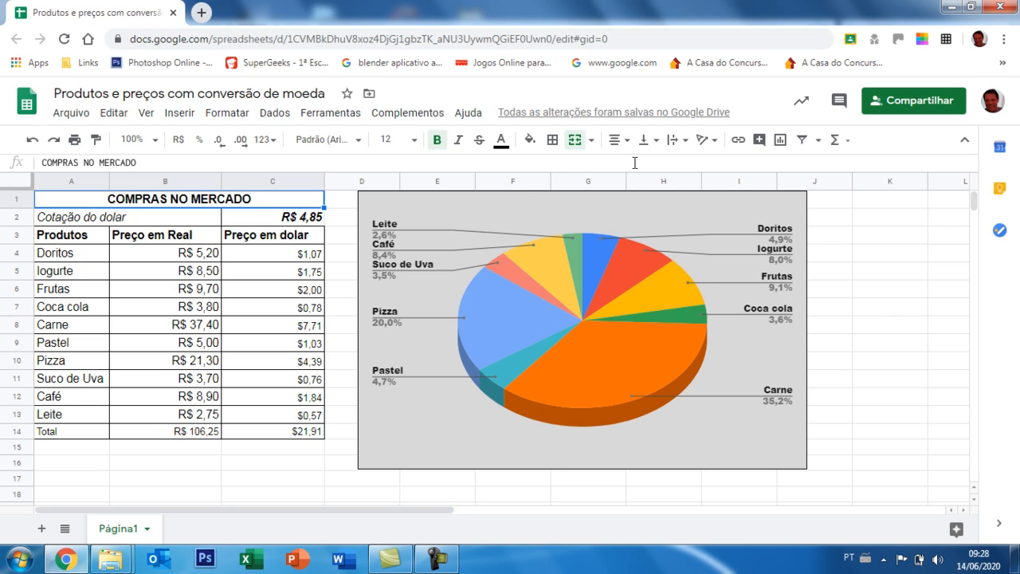
Unmerge the "Cotação do dolar" label cell spanning A2 and B2.
{"action": "left_click", "coordinate": [154, 217]}
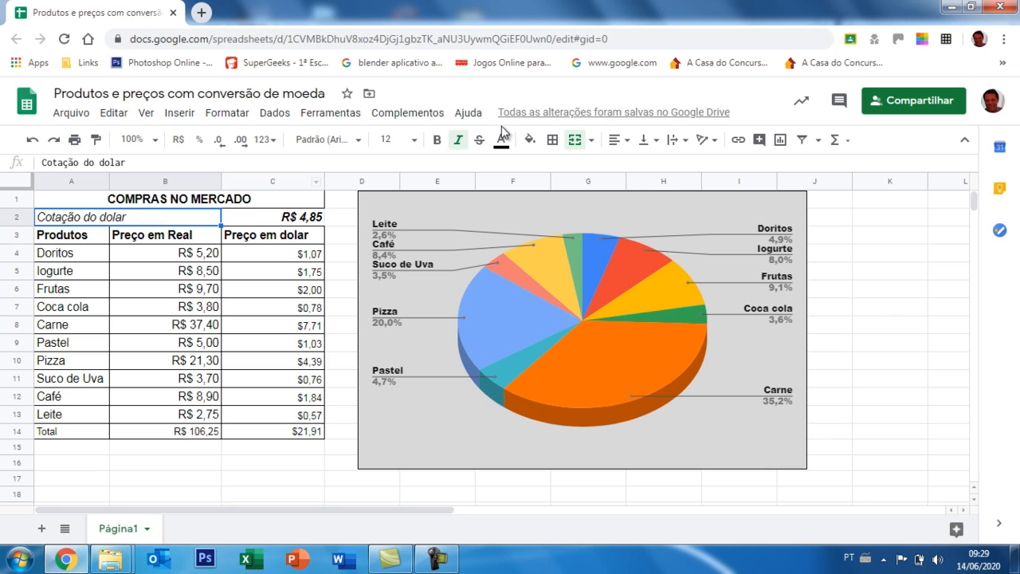
{"action": "left_click", "coordinate": [590, 140]}
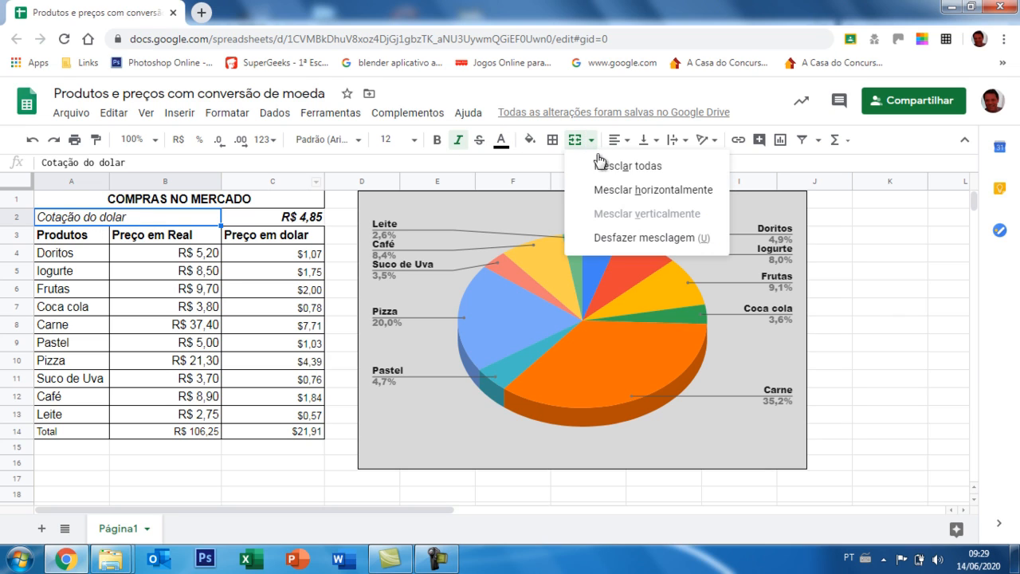
{"action": "left_click", "coordinate": [619, 242]}
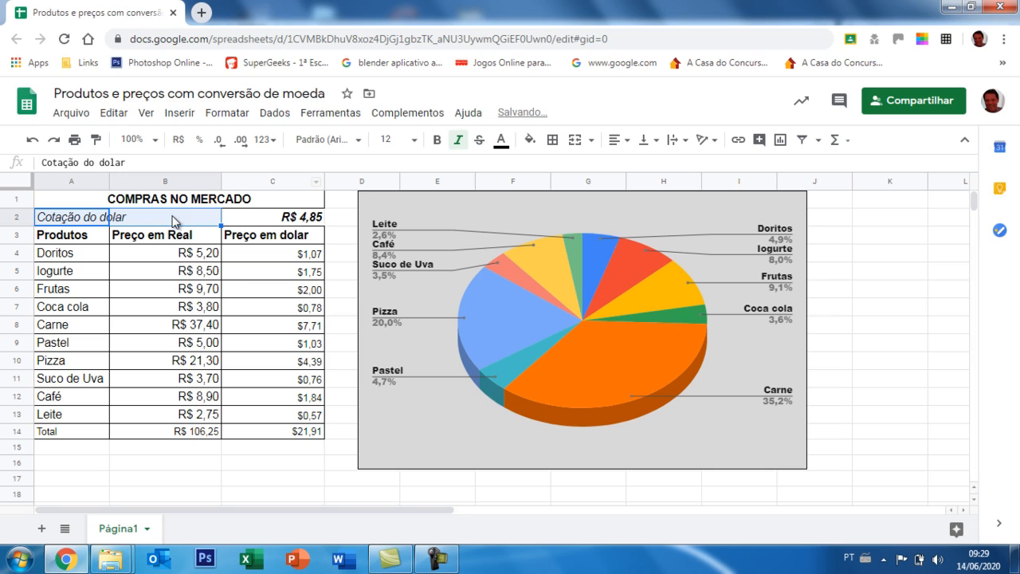
Merge cells A2 and B2 into one cell and center the "Cotação do dolar" label horizontally.
{"action": "left_click", "coordinate": [80, 221]}
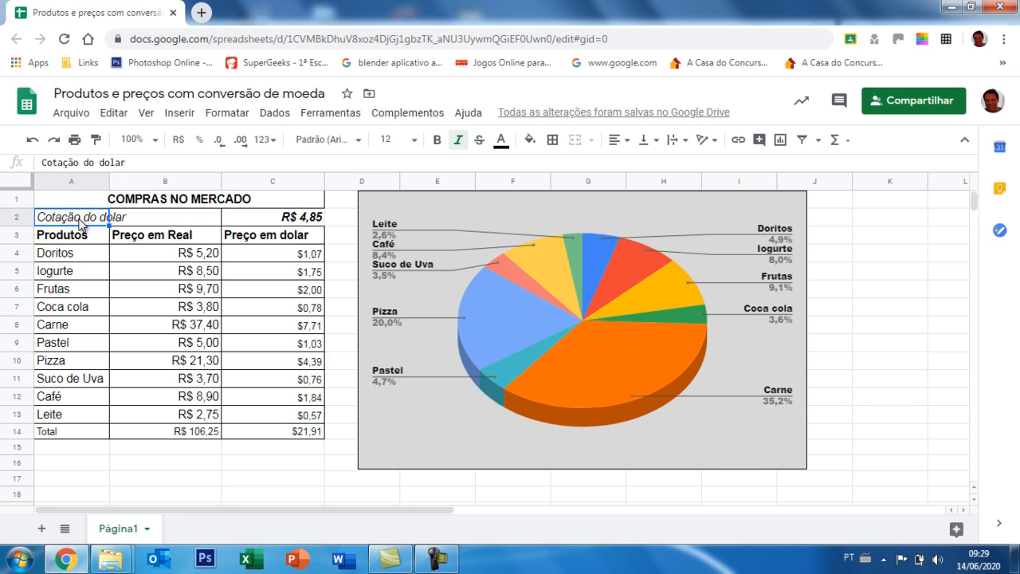
{"action": "left_click_drag", "start_coordinate": [82, 225], "coordinate": [154, 223]}
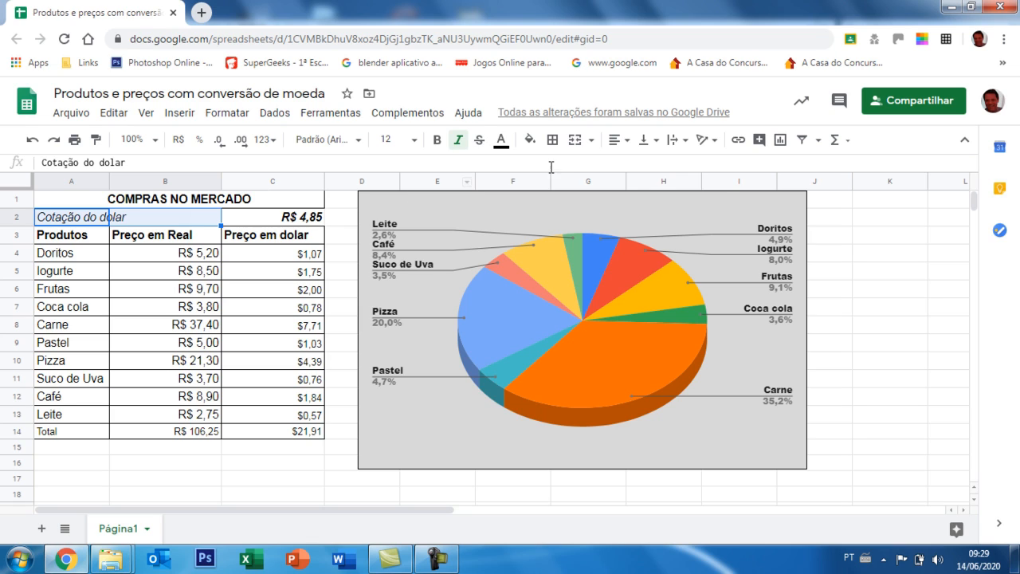
{"action": "left_click", "coordinate": [591, 141]}
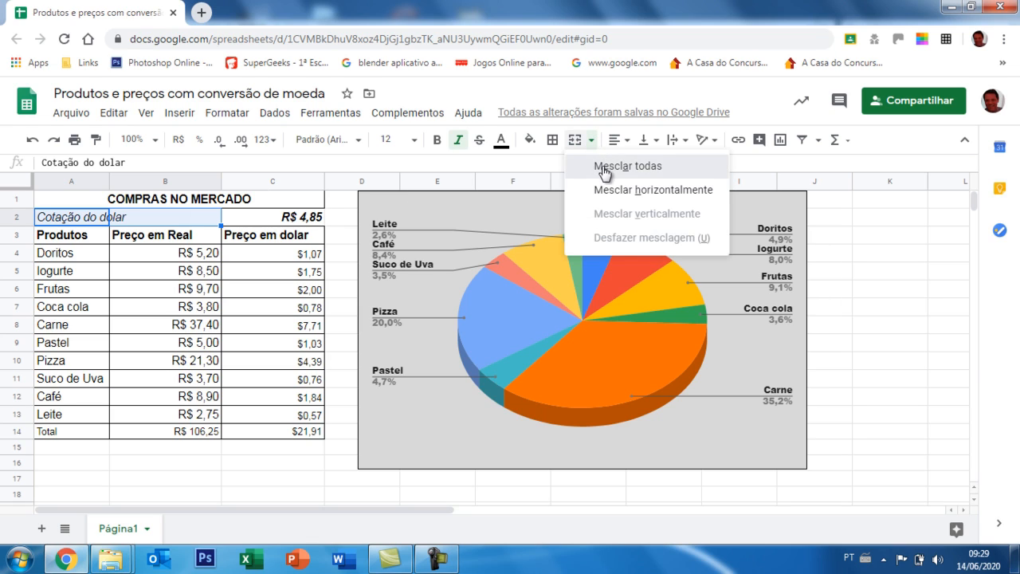
{"action": "left_click", "coordinate": [604, 166]}
{"action": "left_click", "coordinate": [628, 142]}
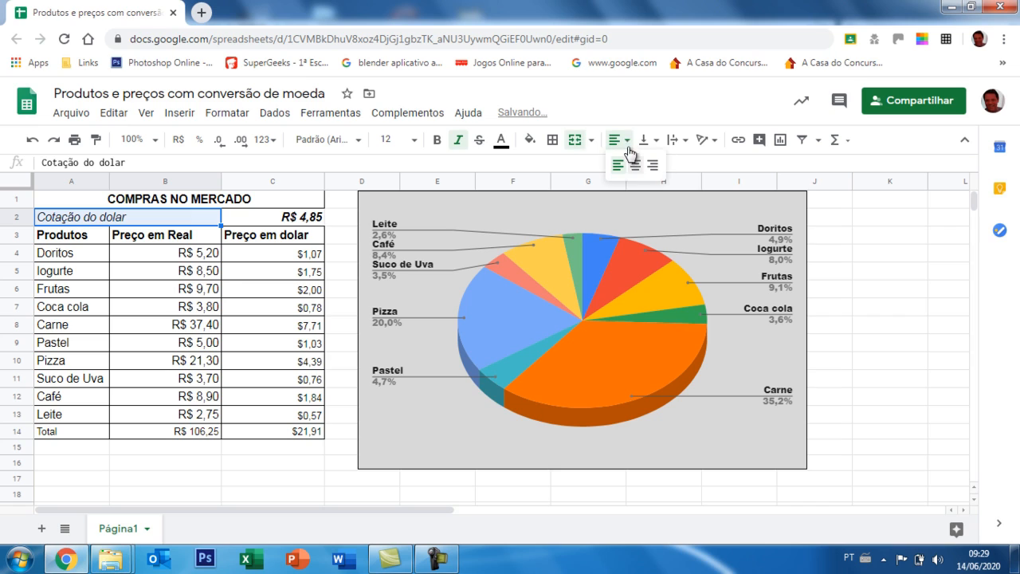
{"action": "left_click", "coordinate": [630, 169]}
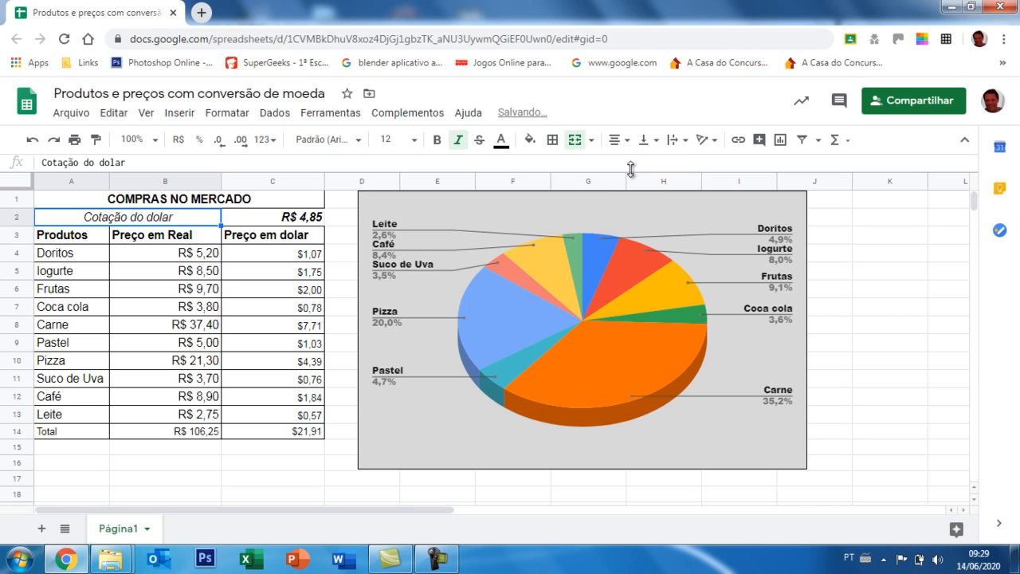
Review the exchange rate in C2, the dollar conversion formula in C8, and the custom currency formats available for C2.
{"action": "left_click", "coordinate": [288, 221]}
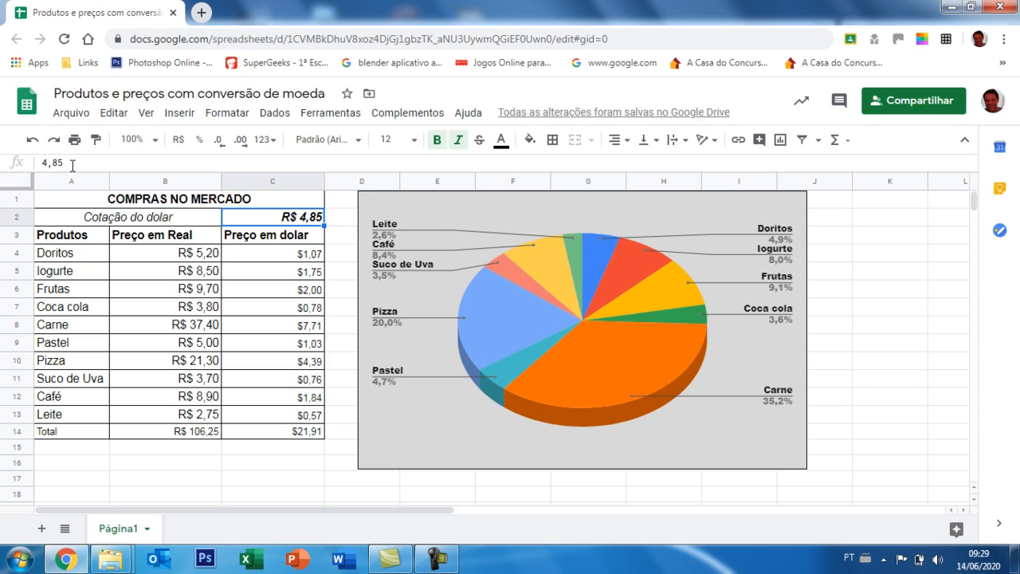
{"action": "left_click_drag", "start_coordinate": [72, 163], "coordinate": [26, 167]}
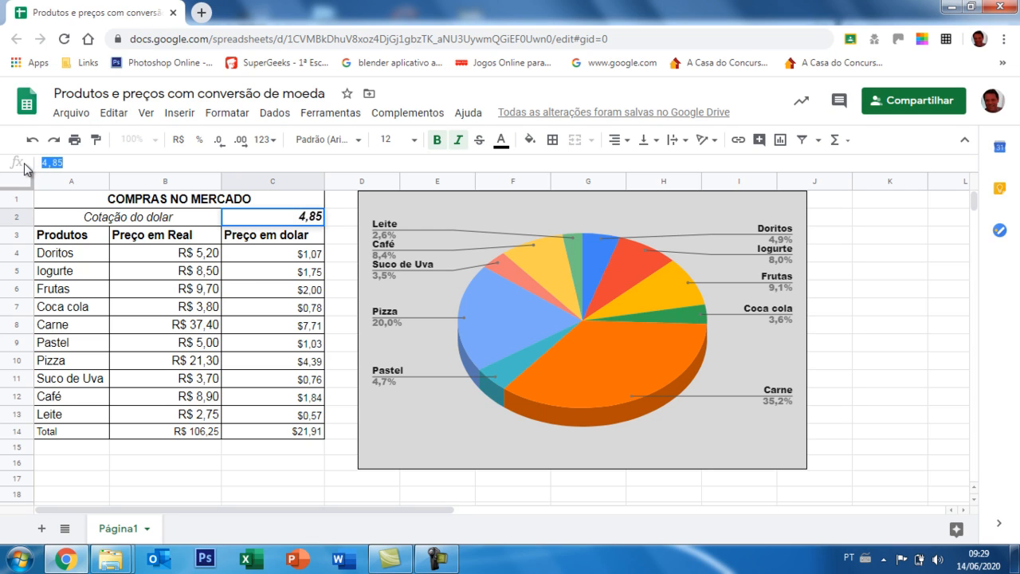
{"action": "left_click", "coordinate": [295, 335]}
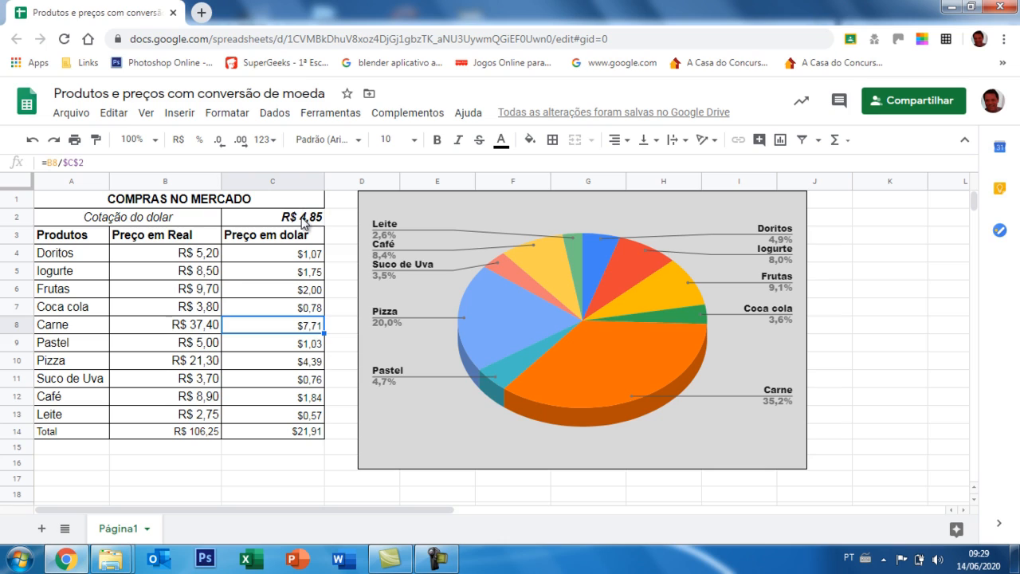
{"action": "left_click", "coordinate": [302, 224]}
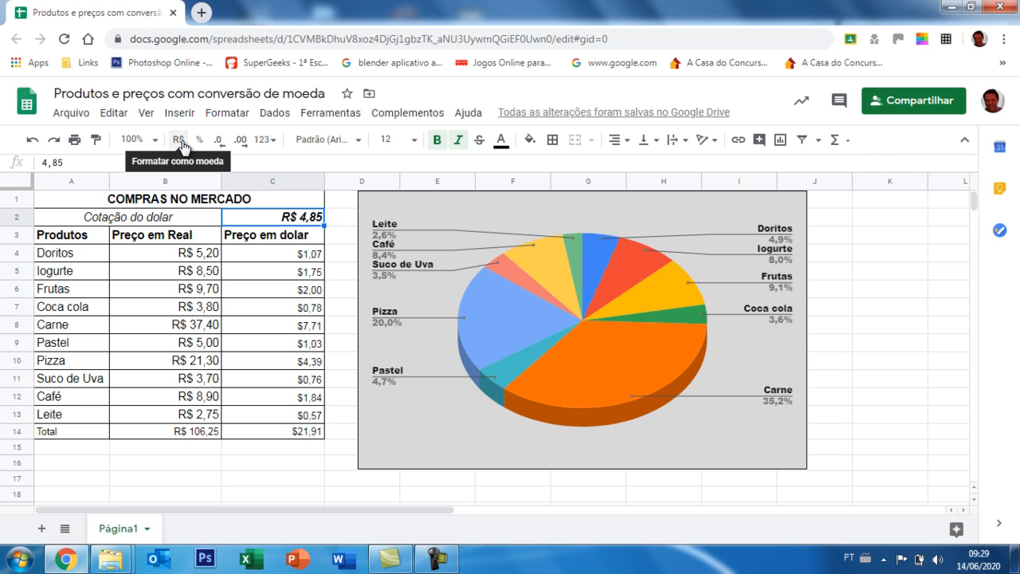
{"action": "left_click", "coordinate": [228, 113]}
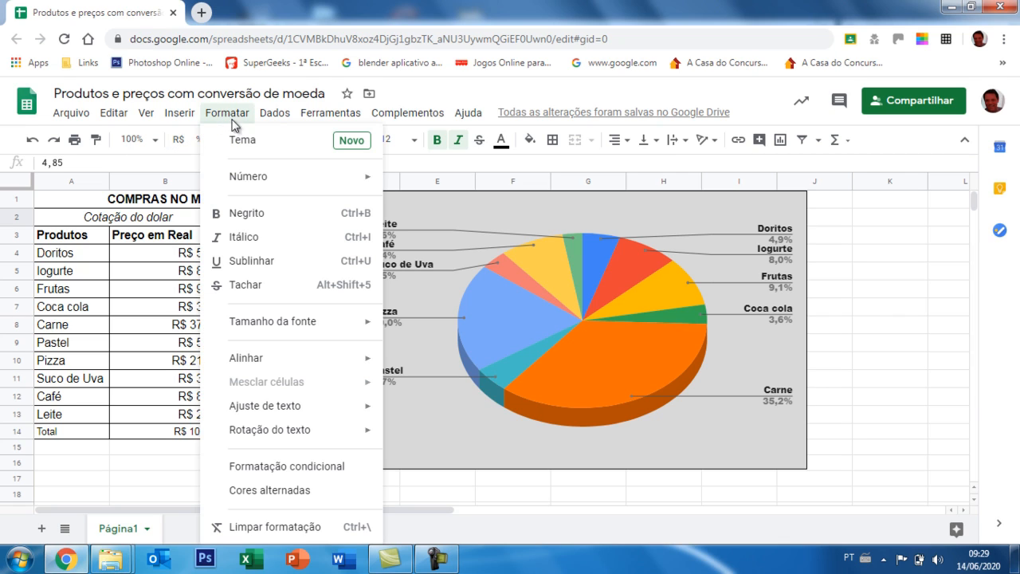
{"action": "mouse_move", "coordinate": [303, 186]}
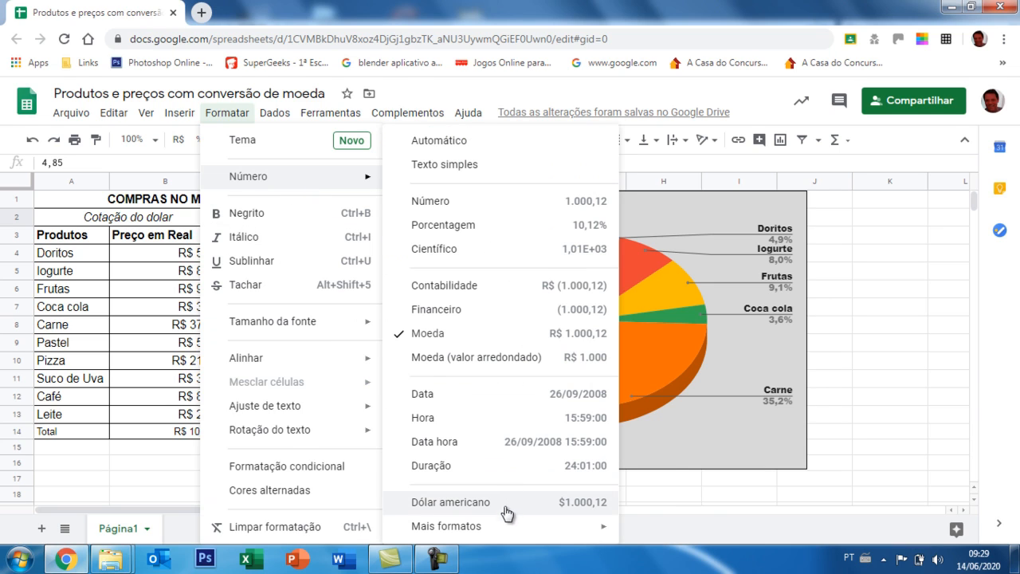
{"action": "mouse_move", "coordinate": [493, 531]}
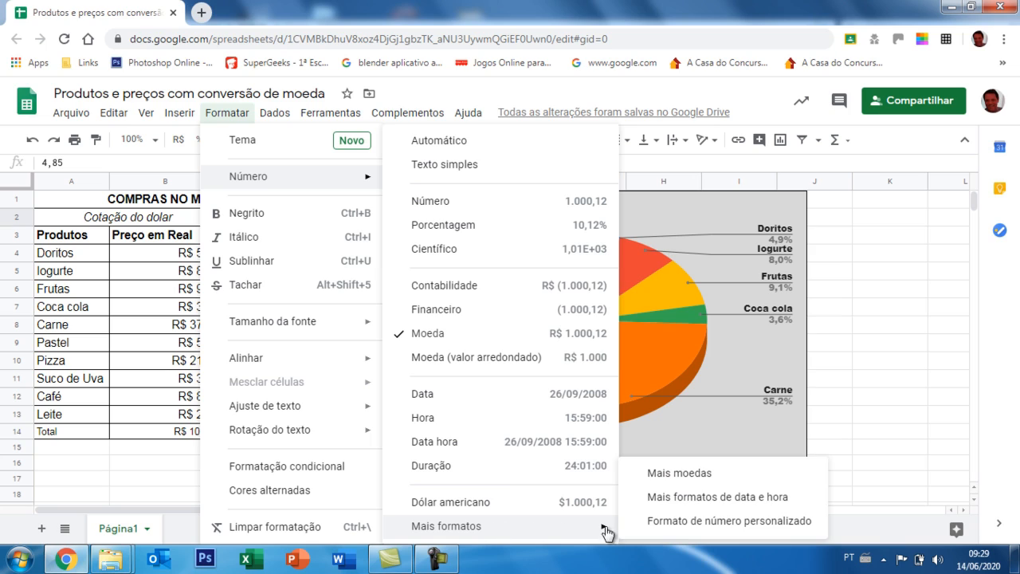
{"action": "left_click", "coordinate": [663, 477]}
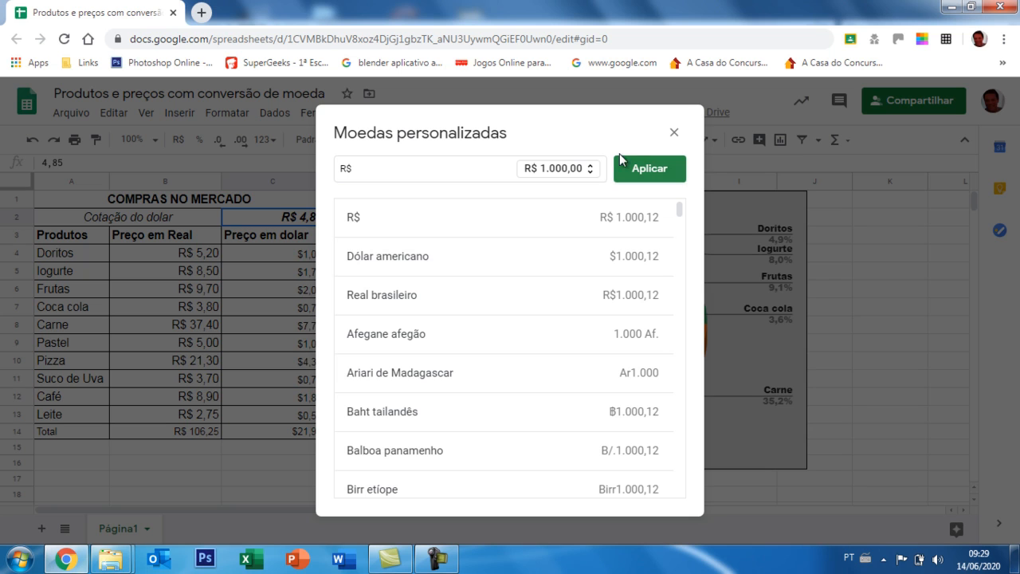
{"action": "left_click", "coordinate": [673, 132]}
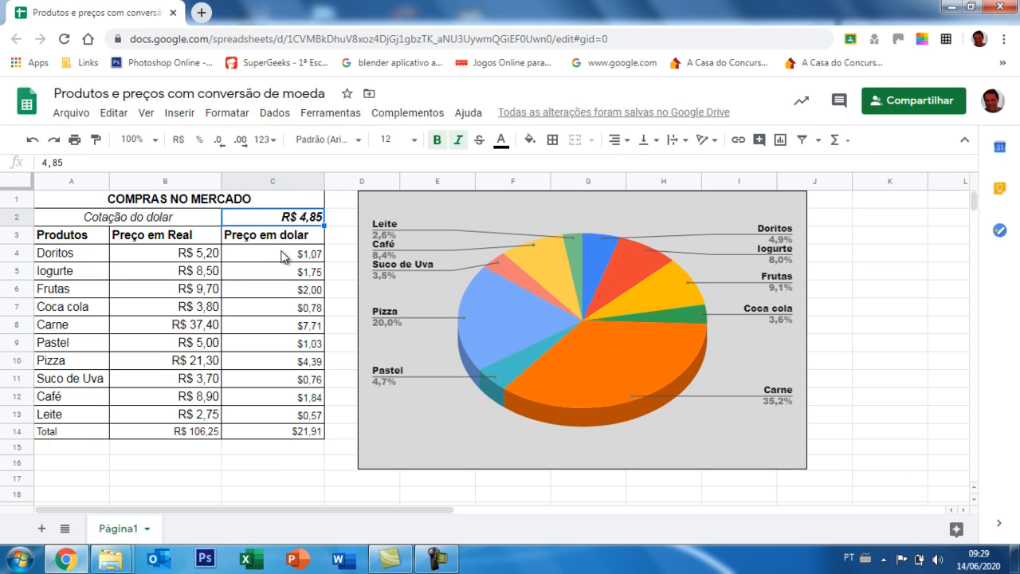
{"action": "left_click_drag", "start_coordinate": [289, 254], "coordinate": [290, 378]}
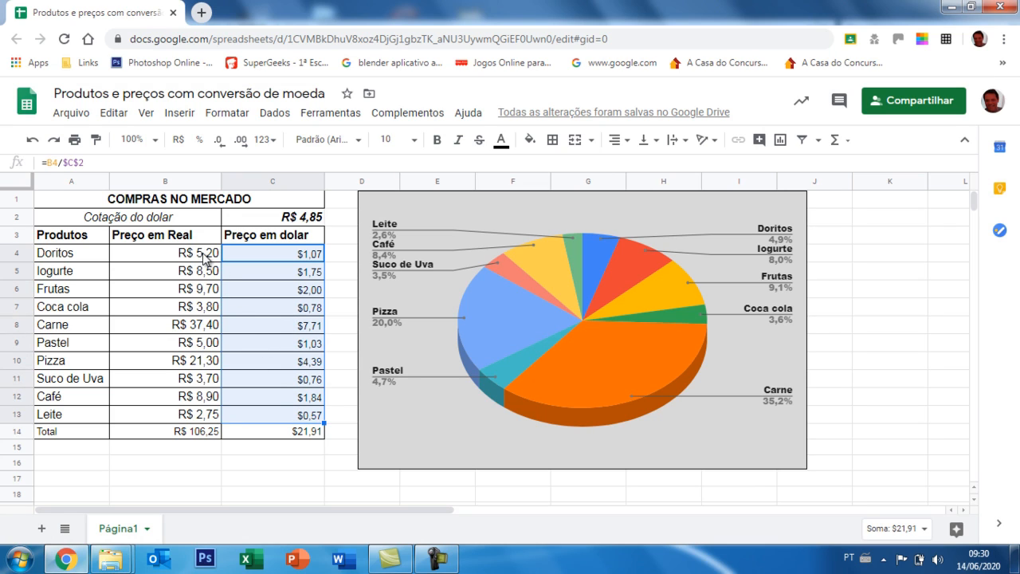
{"action": "left_click_drag", "start_coordinate": [209, 257], "coordinate": [214, 419]}
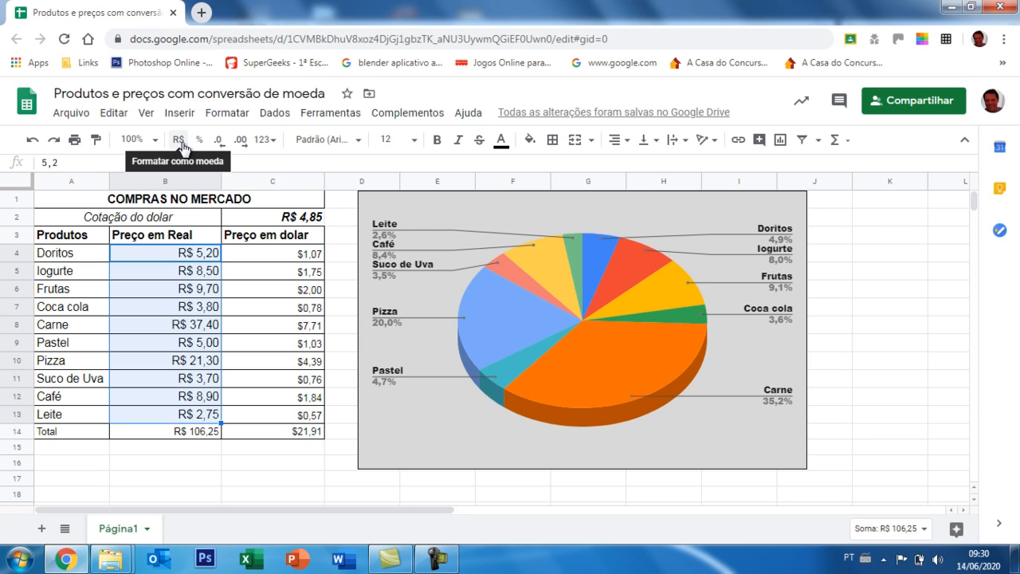
{"action": "left_click", "coordinate": [201, 481]}
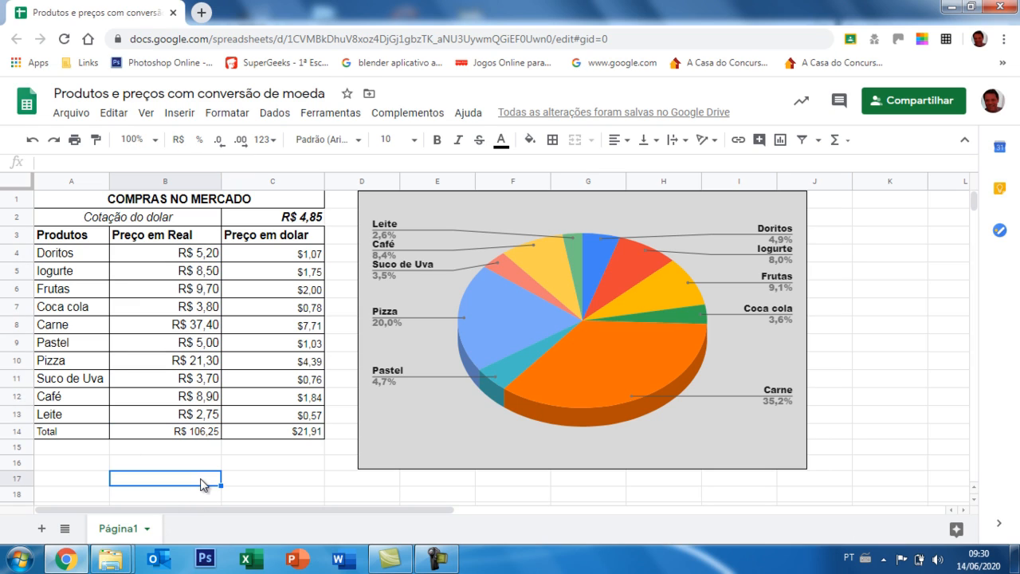
Clear the real and dollar totals from cells B14 and C14.
{"action": "left_click", "coordinate": [205, 433]}
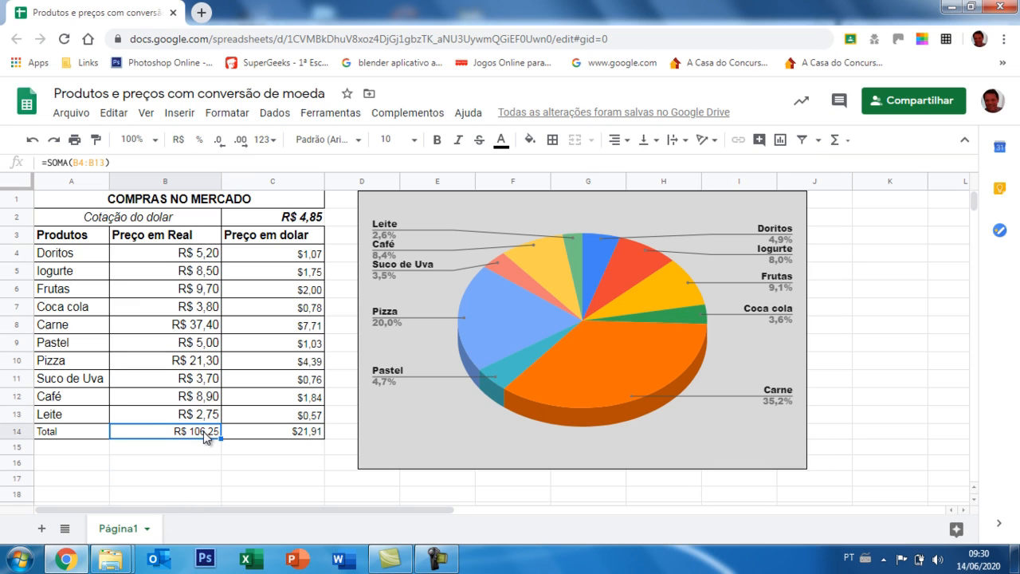
{"action": "key", "text": "Delete"}
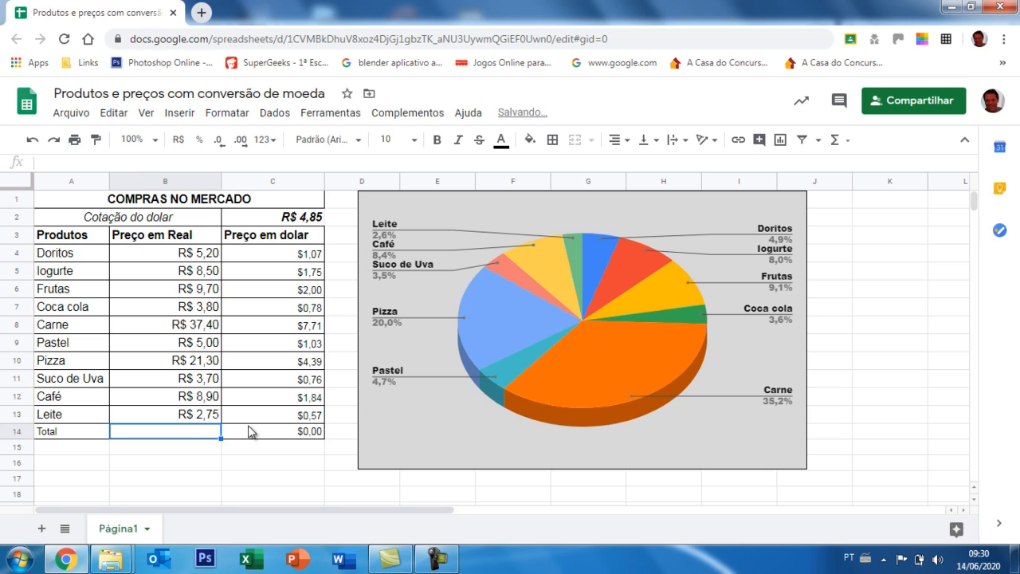
{"action": "left_click", "coordinate": [249, 431]}
{"action": "key", "text": "Delete"}
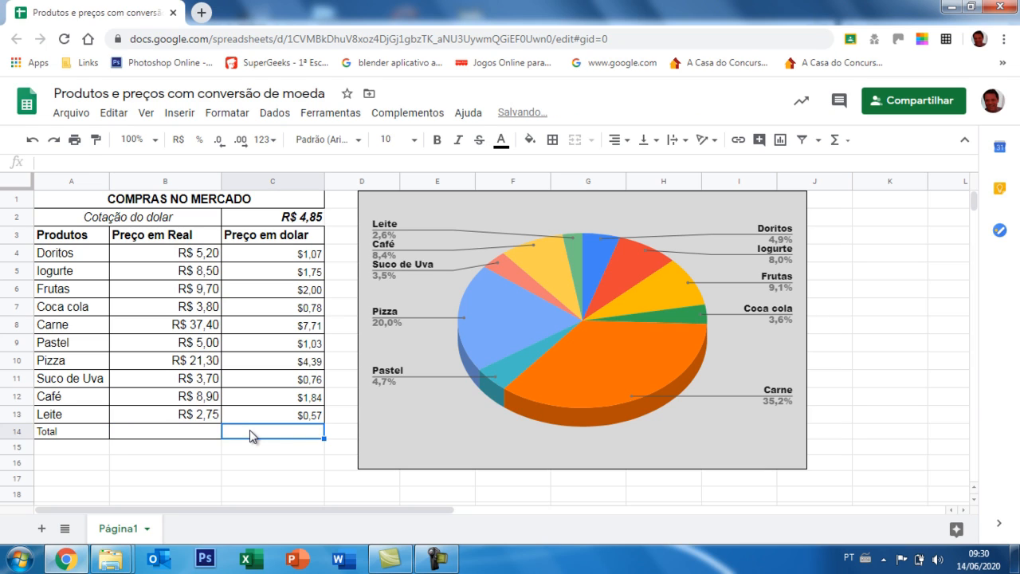
Total the real prices B4:B13 in B14 with the SOMA function and fill the dollar conversion formula from C13 into C14.
{"action": "left_click", "coordinate": [213, 432]}
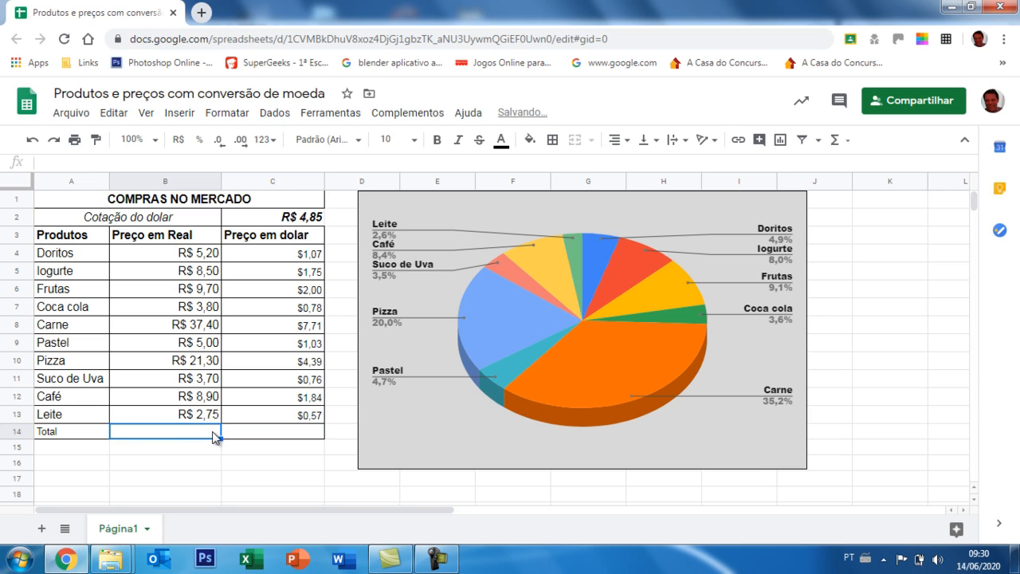
{"action": "left_click", "coordinate": [203, 257]}
{"action": "left_click_drag", "start_coordinate": [203, 257], "coordinate": [206, 419]}
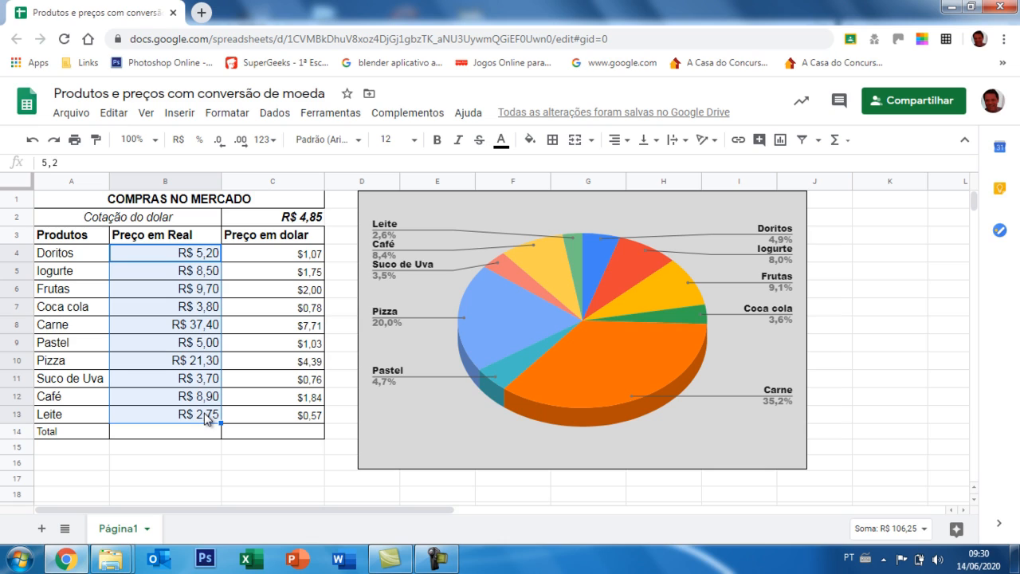
{"action": "left_click", "coordinate": [841, 140]}
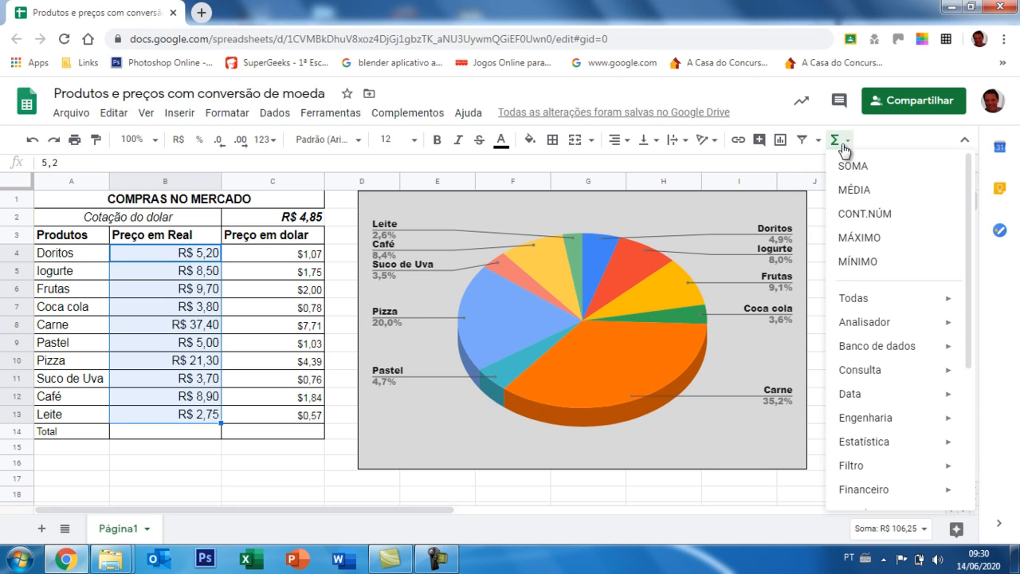
{"action": "left_click", "coordinate": [911, 164]}
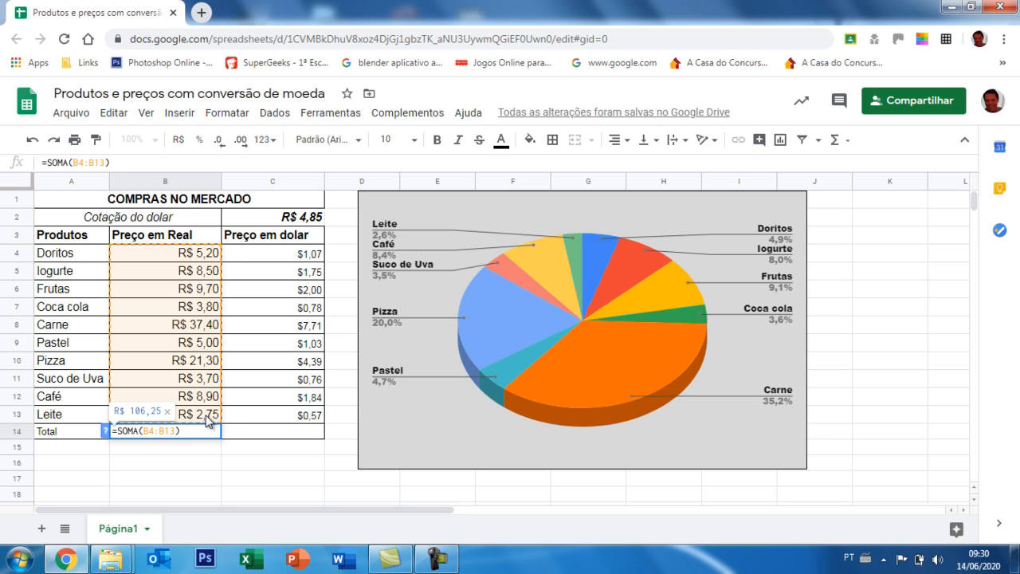
{"action": "key", "text": "Return"}
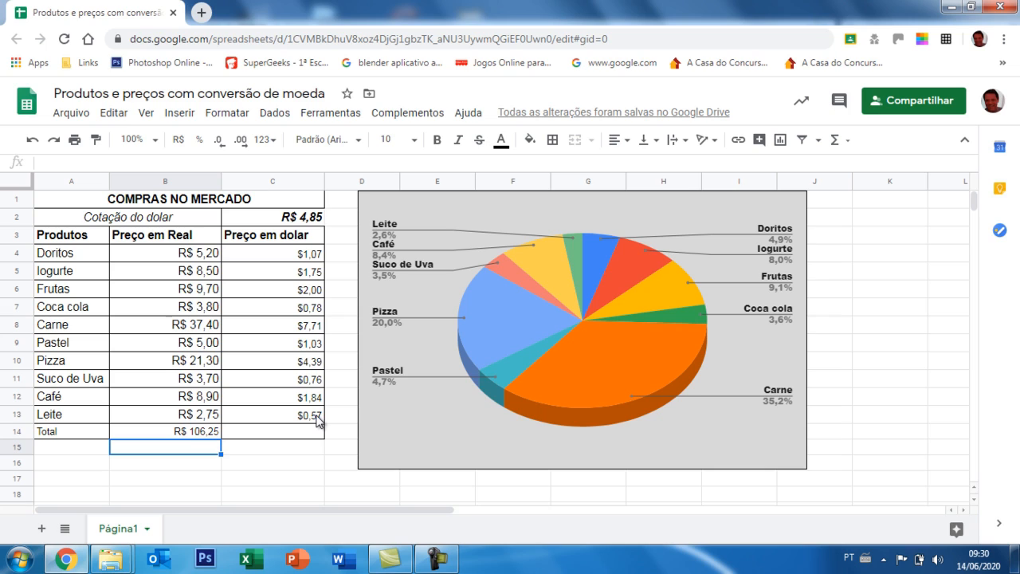
{"action": "left_click", "coordinate": [317, 420]}
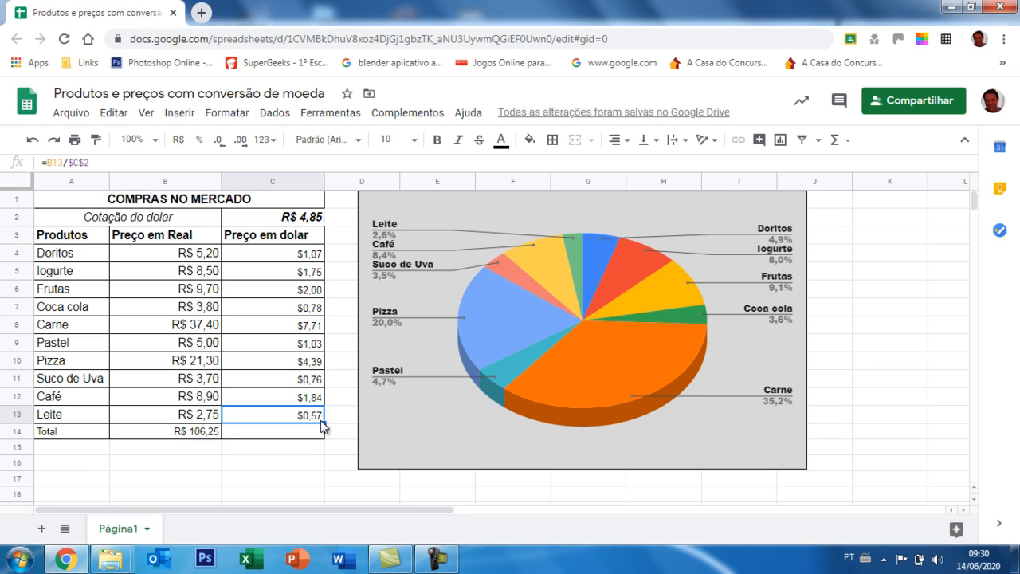
{"action": "left_click_drag", "start_coordinate": [324, 423], "coordinate": [325, 439]}
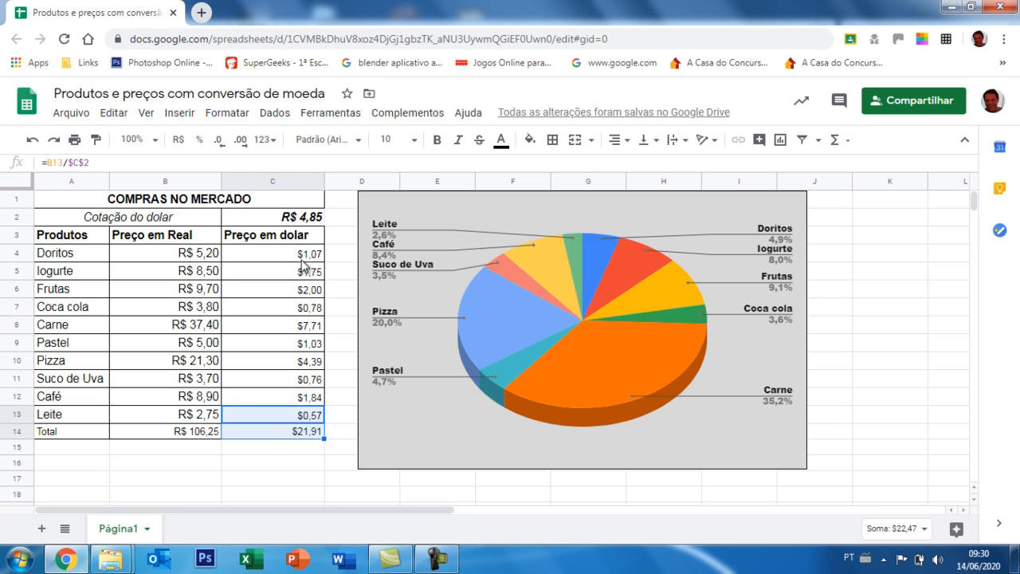
Apply the plain Número format to the real prices in B4:B13.
{"action": "left_click", "coordinate": [205, 260]}
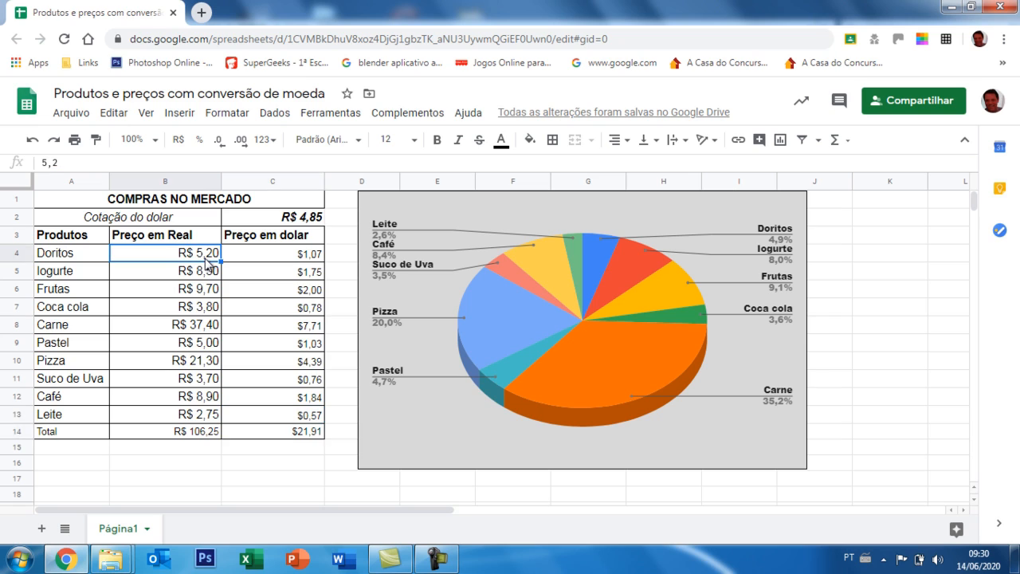
{"action": "left_click_drag", "start_coordinate": [207, 258], "coordinate": [210, 418]}
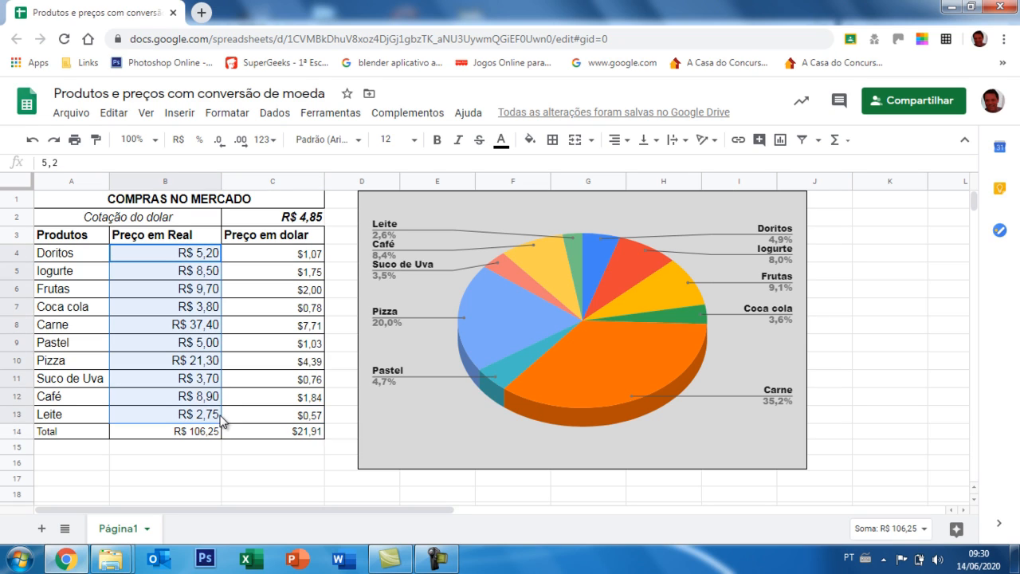
{"action": "left_click", "coordinate": [239, 115]}
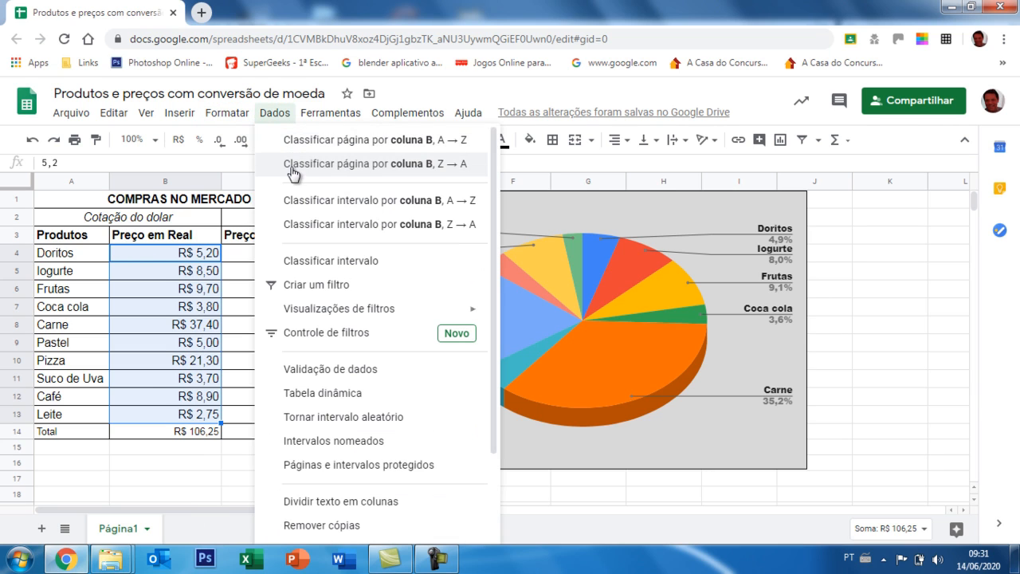
{"action": "mouse_move", "coordinate": [266, 189]}
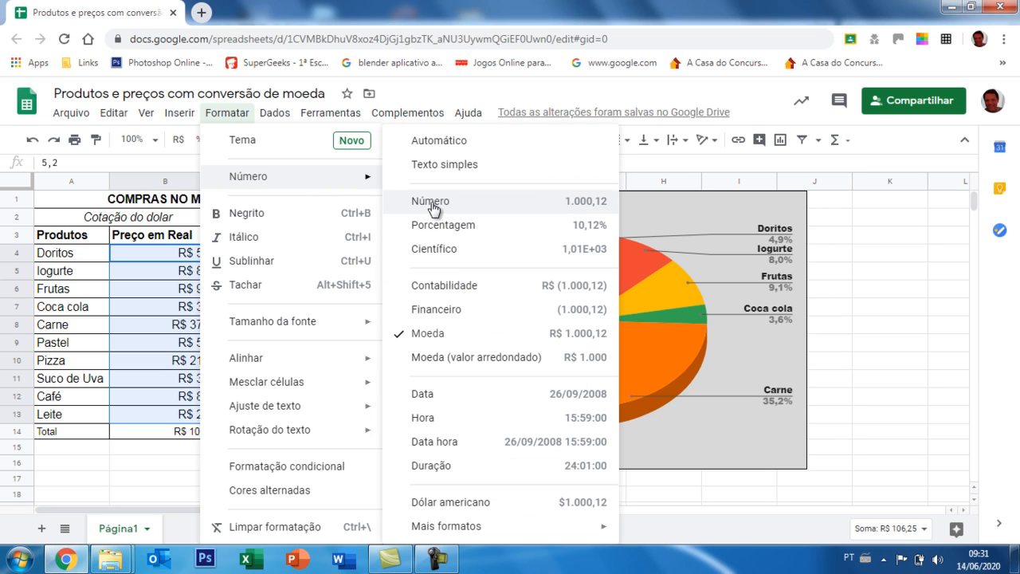
{"action": "left_click", "coordinate": [431, 204]}
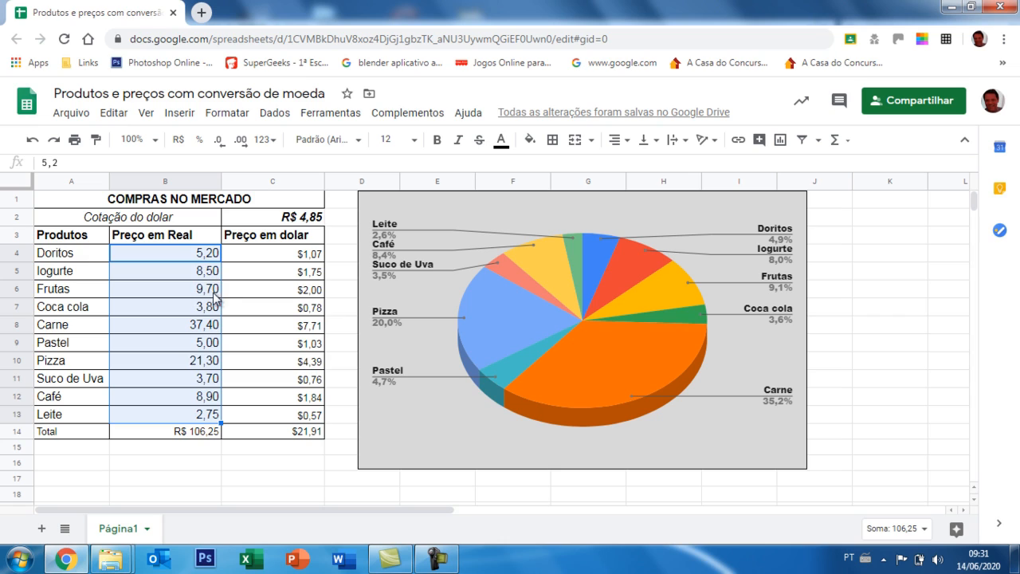
Format the real prices in B4:B13 as R$ currency.
{"action": "left_click", "coordinate": [188, 259]}
{"action": "left_click_drag", "start_coordinate": [188, 263], "coordinate": [193, 413]}
{"action": "left_click", "coordinate": [177, 141]}
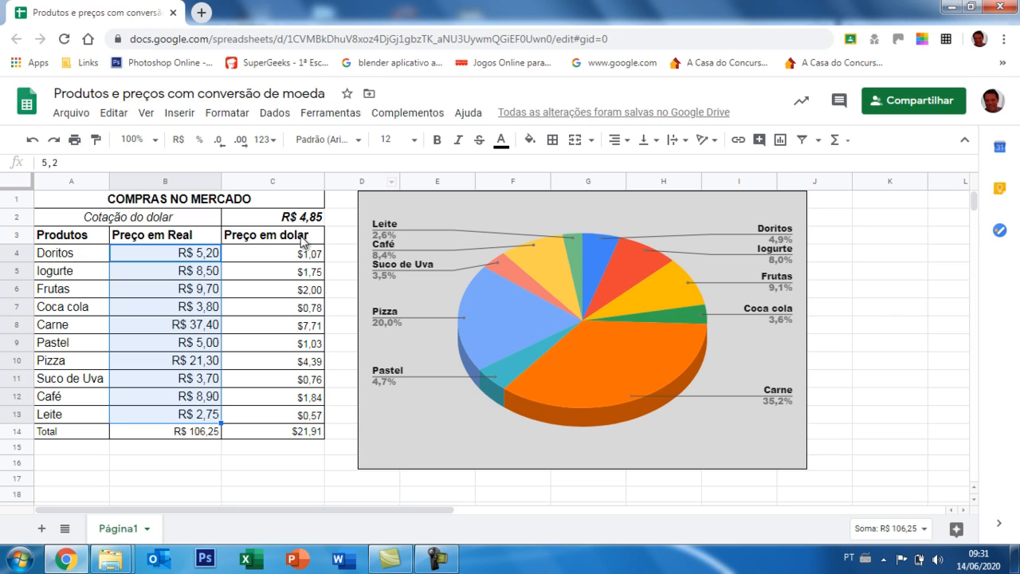
Format the dollar prices and total in C4:C14 with the custom $ currency in the $1.000,00 style.
{"action": "left_click_drag", "start_coordinate": [295, 256], "coordinate": [314, 444]}
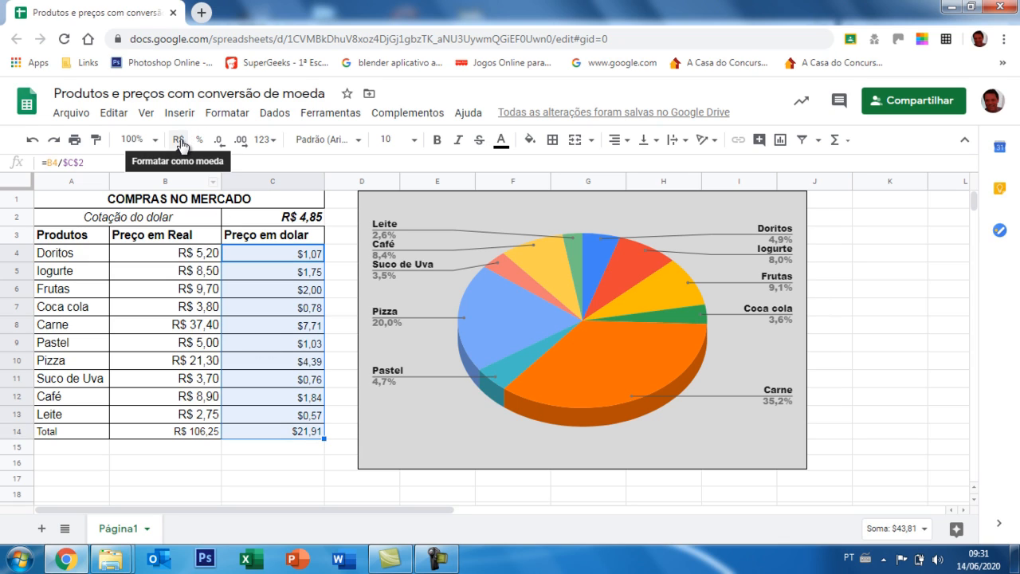
{"action": "left_click", "coordinate": [224, 116]}
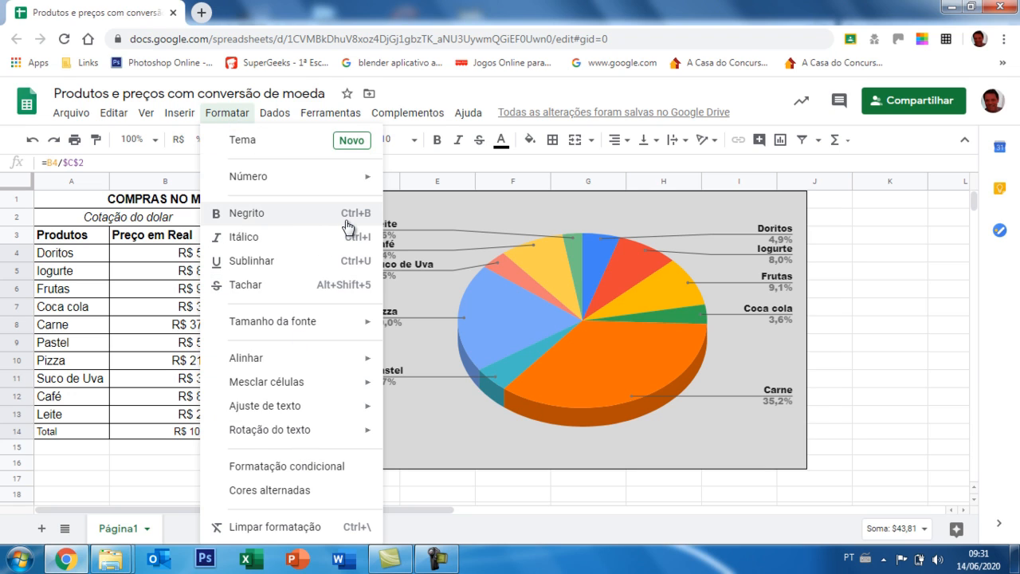
{"action": "mouse_move", "coordinate": [360, 177]}
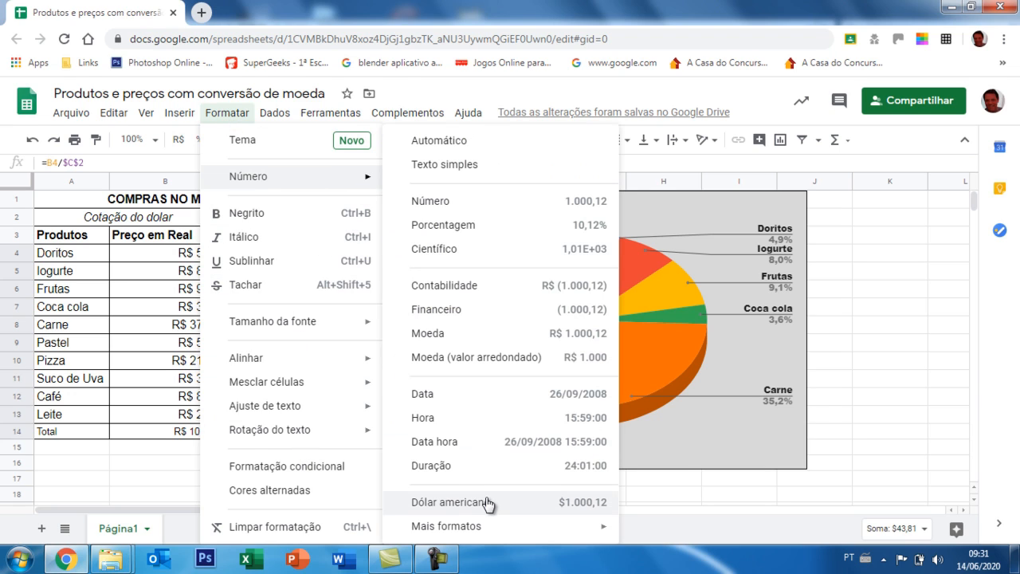
{"action": "mouse_move", "coordinate": [494, 528]}
{"action": "mouse_move", "coordinate": [579, 538]}
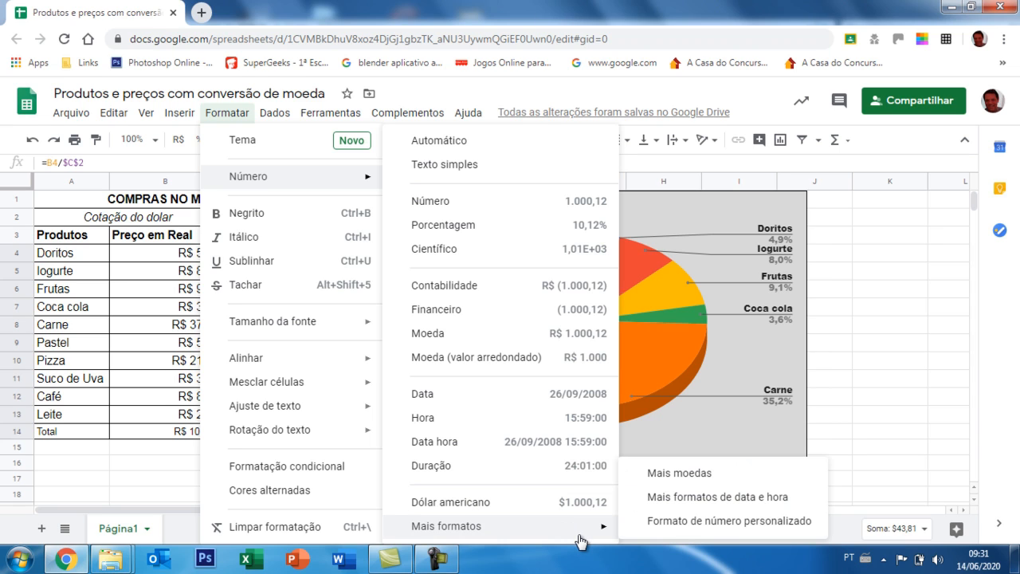
{"action": "left_click", "coordinate": [676, 475]}
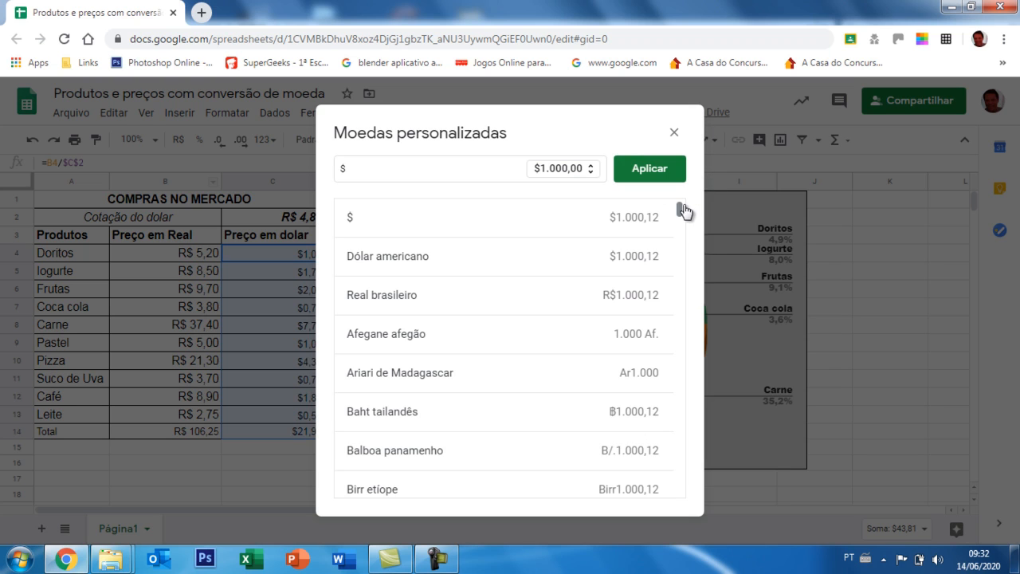
{"action": "mouse_move", "coordinate": [680, 215]}
{"action": "left_mouse_down"}
{"action": "mouse_move", "coordinate": [682, 233]}
{"action": "mouse_move", "coordinate": [677, 207]}
{"action": "left_mouse_up"}
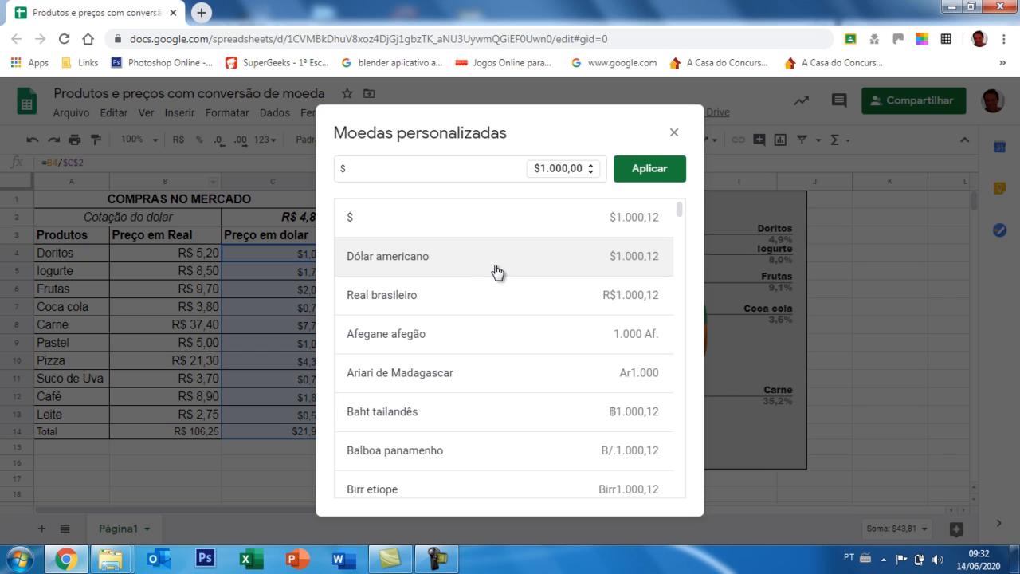
{"action": "mouse_move", "coordinate": [680, 213]}
{"action": "left_mouse_down"}
{"action": "mouse_move", "coordinate": [679, 265]}
{"action": "mouse_move", "coordinate": [678, 210]}
{"action": "left_mouse_up"}
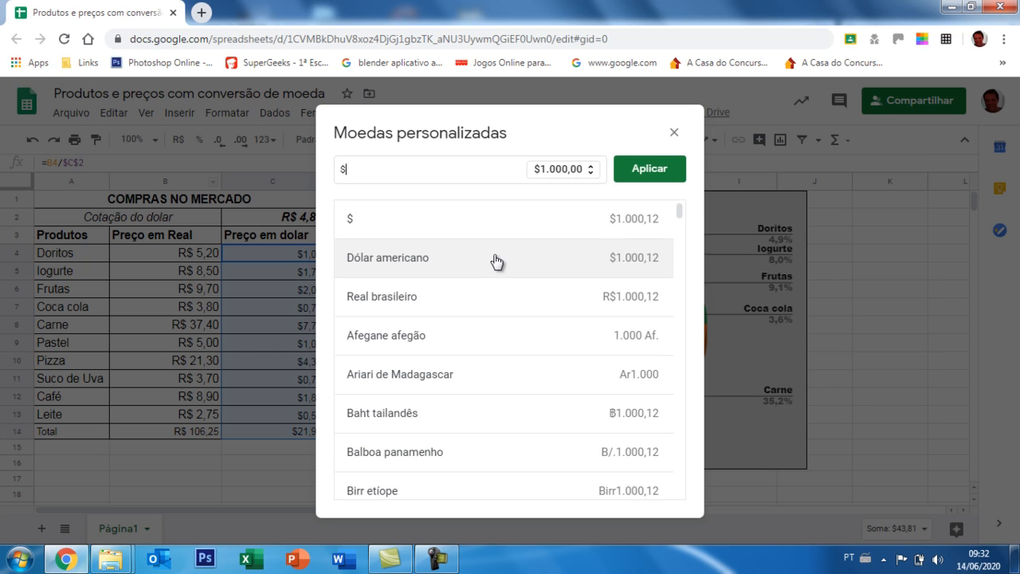
{"action": "left_click", "coordinate": [651, 170]}
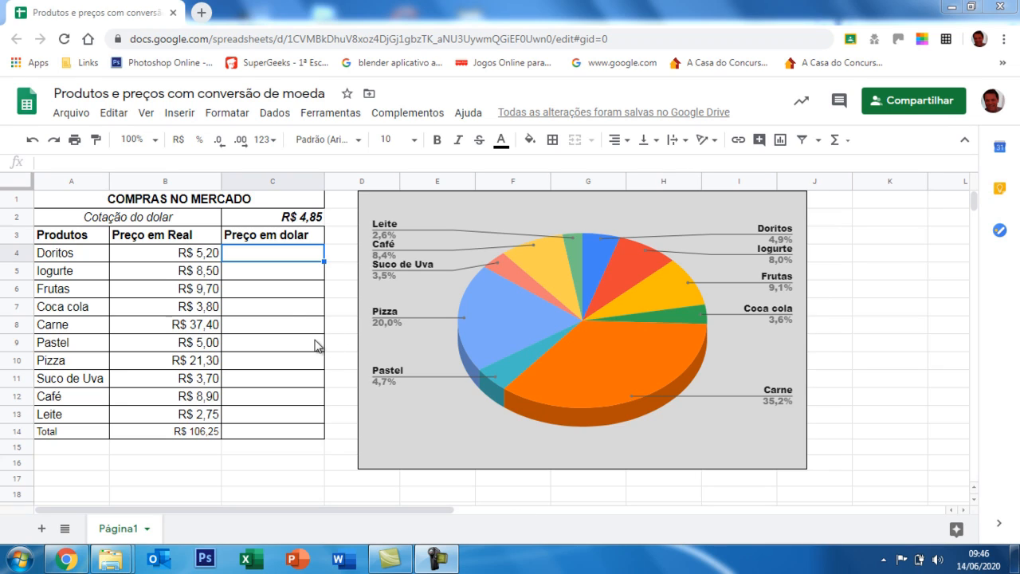
Convert the Doritos price to dollars in C4 with the formula =B4/C2.
{"action": "left_click", "coordinate": [185, 220]}
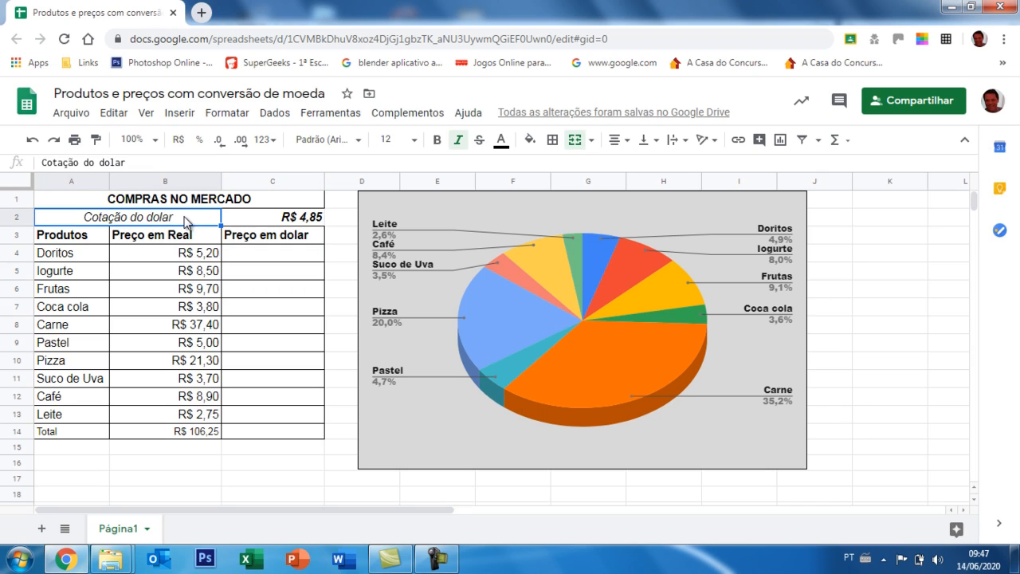
{"action": "left_click", "coordinate": [283, 222]}
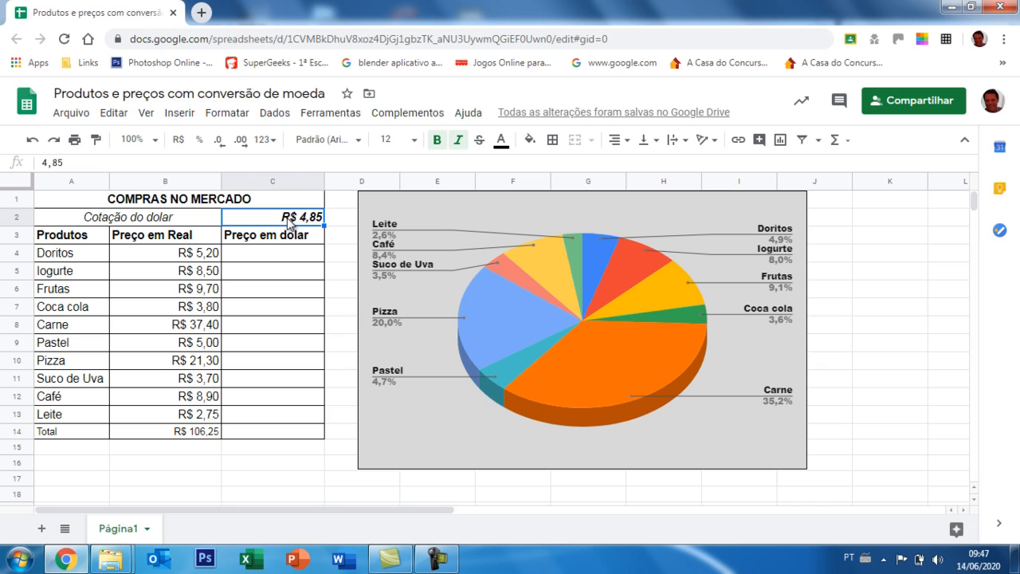
{"action": "left_click", "coordinate": [277, 256]}
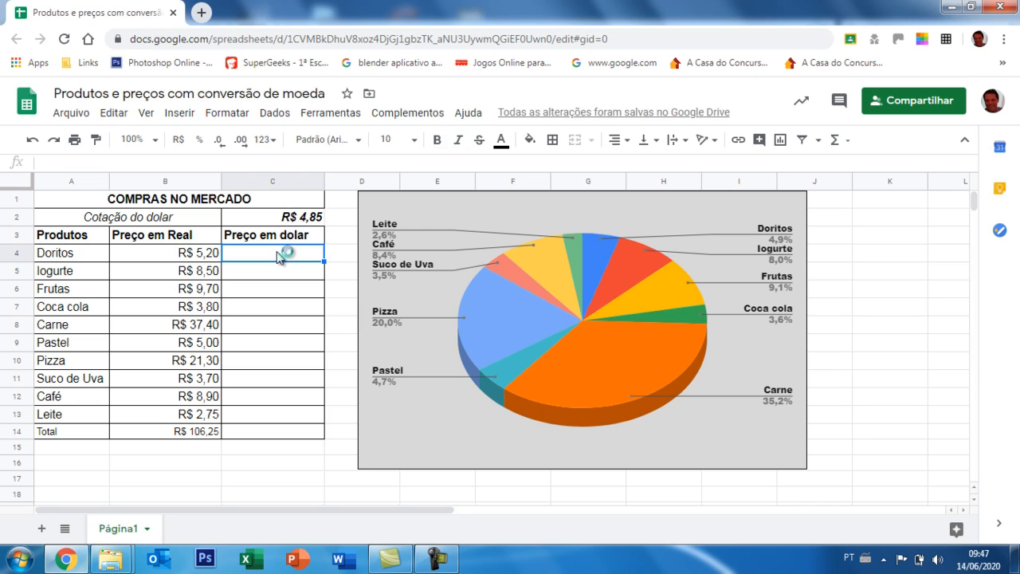
{"action": "type", "text": "="}
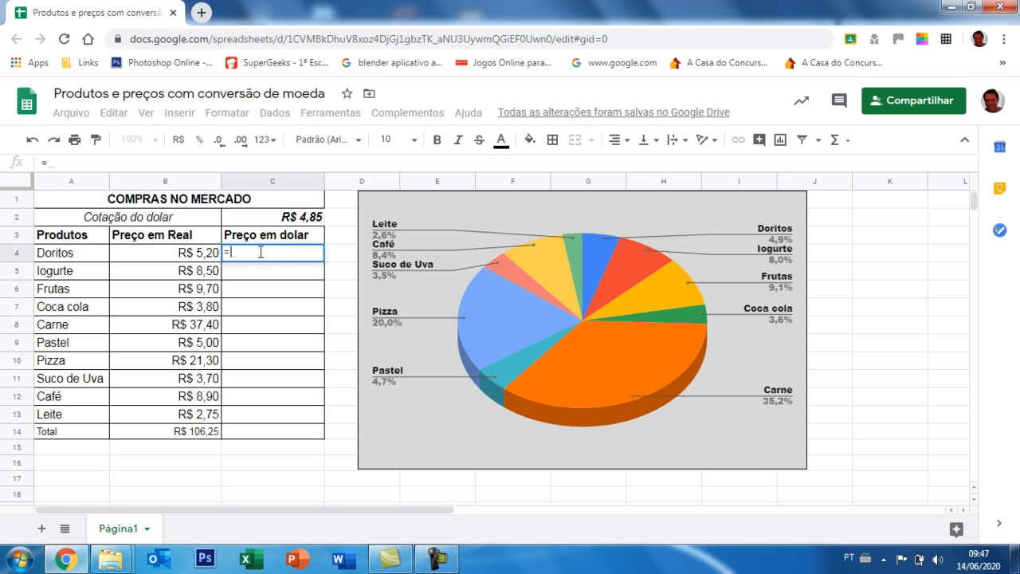
{"action": "left_click", "coordinate": [194, 253]}
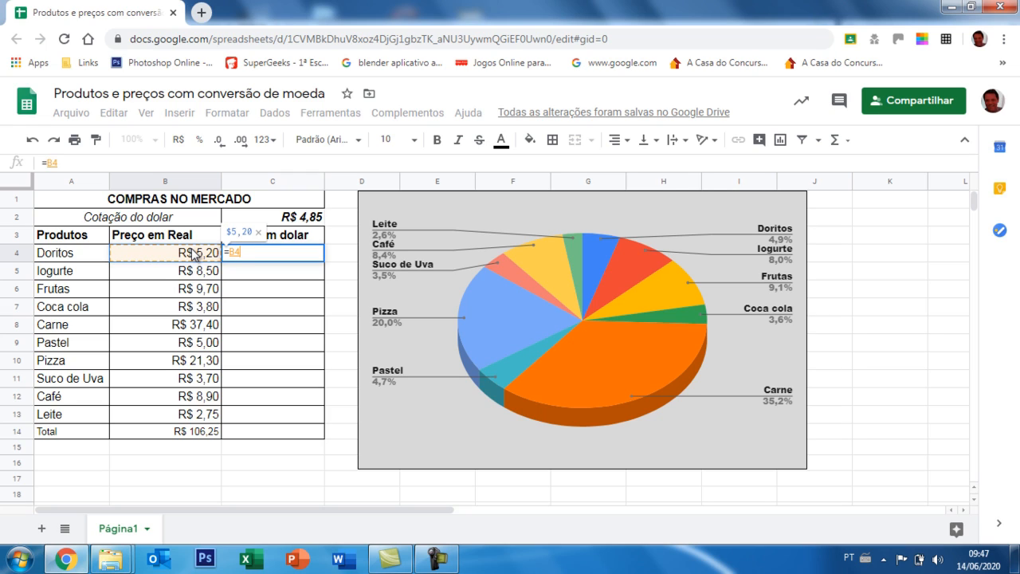
{"action": "type", "text": "/"}
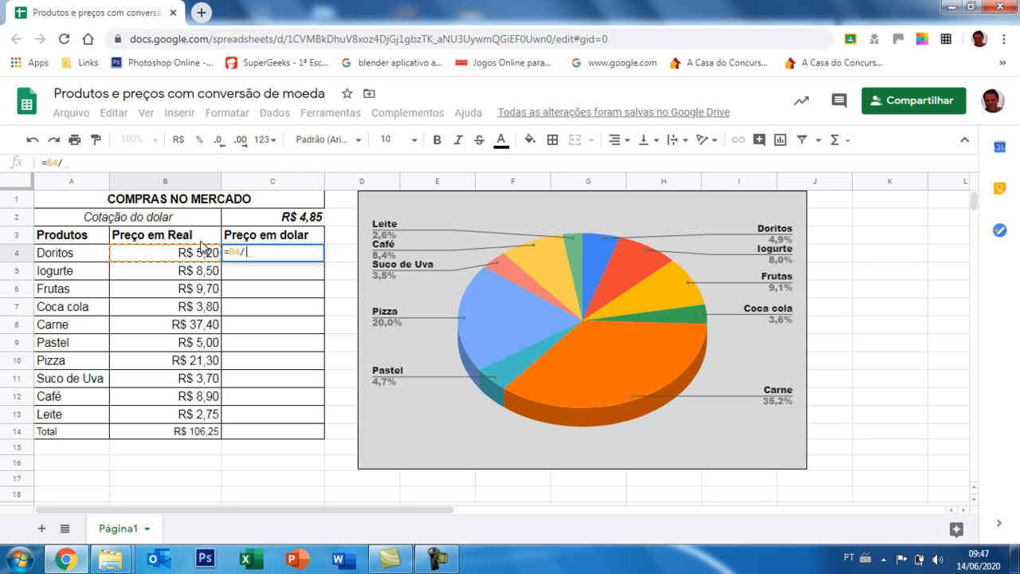
{"action": "left_click", "coordinate": [279, 220]}
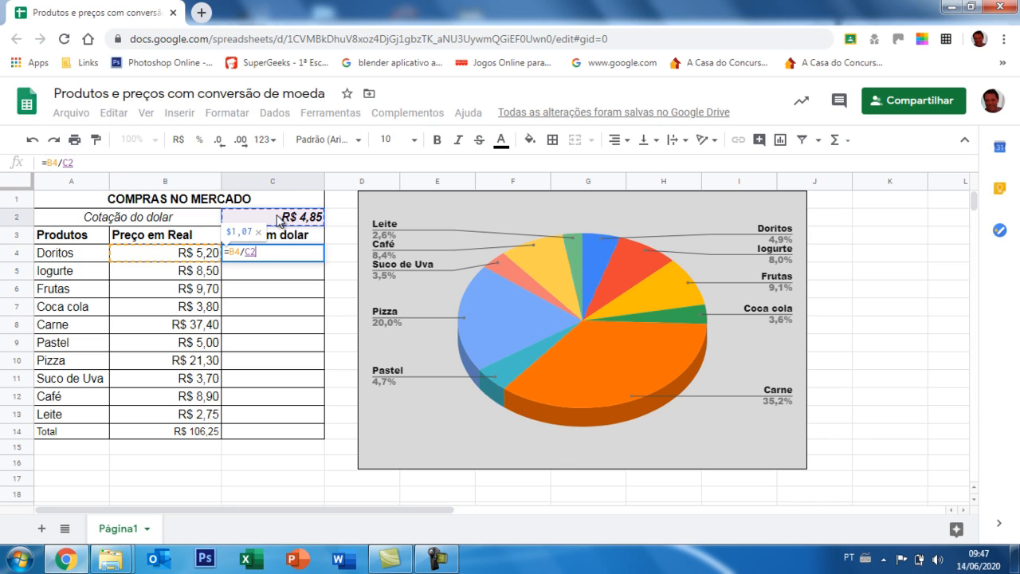
{"action": "key", "text": "Return"}
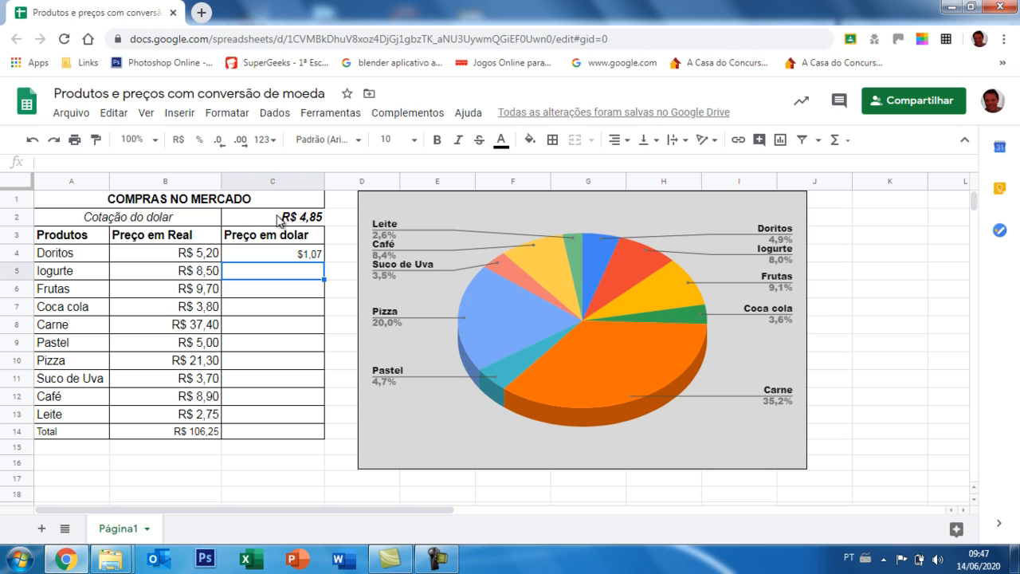
Try the formula =B5/C2 in C5 for the Iogurte dollar price and clear the cell again.
{"action": "type", "text": "="}
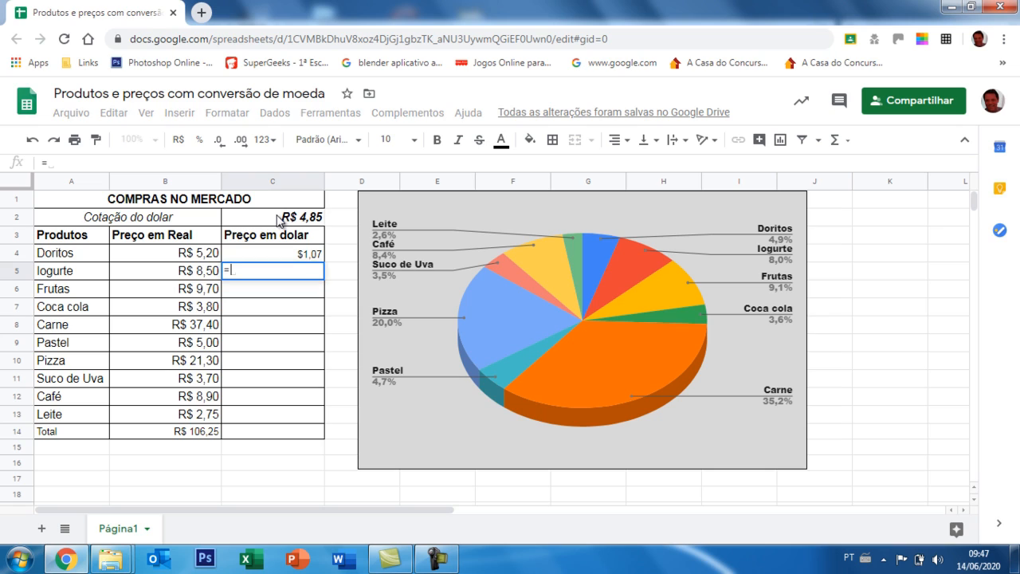
{"action": "left_click", "coordinate": [202, 273]}
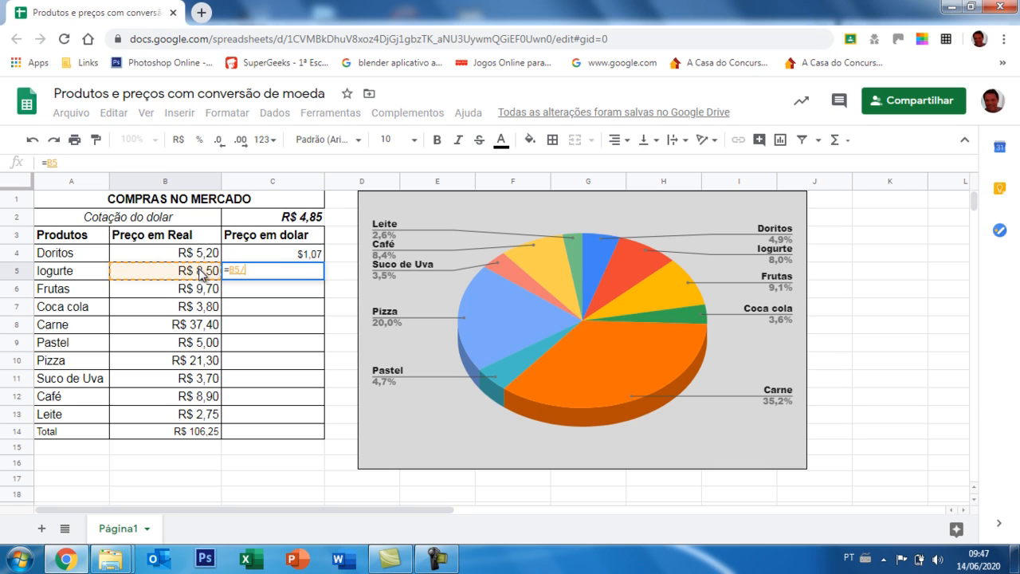
{"action": "type", "text": "/"}
{"action": "left_click", "coordinate": [307, 219]}
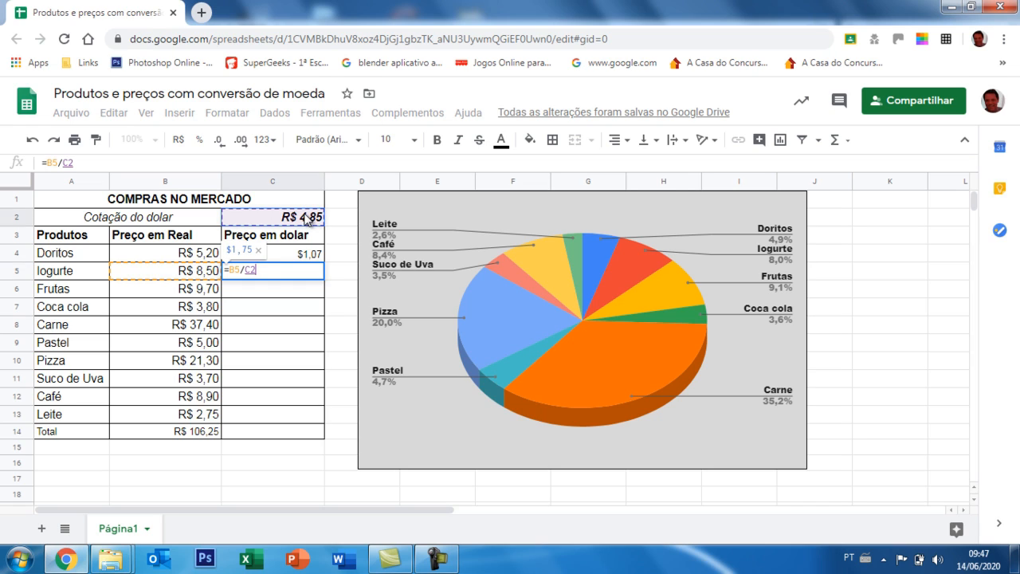
{"action": "key", "text": "Return"}
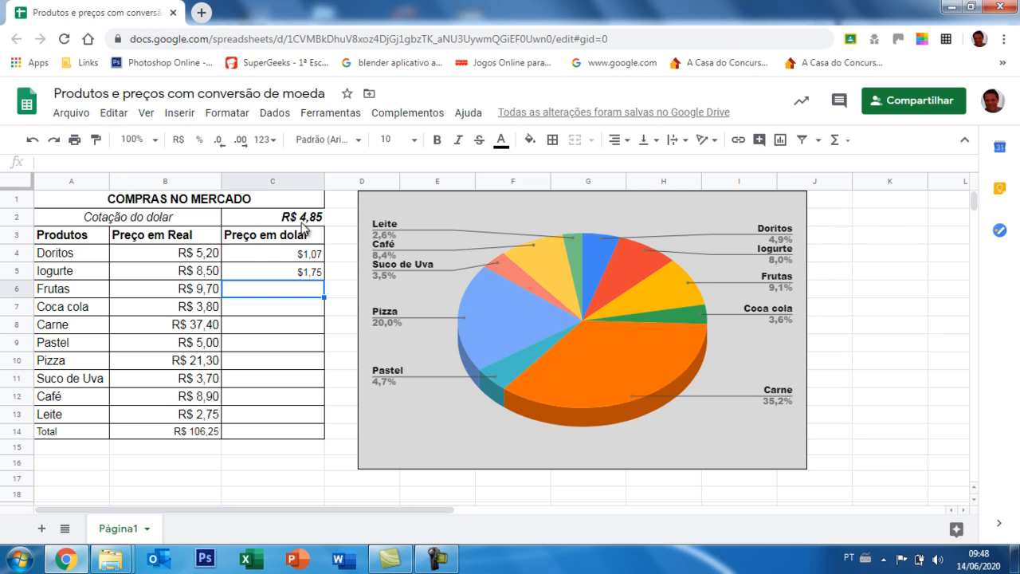
{"action": "left_click", "coordinate": [302, 276]}
{"action": "key", "text": "Delete"}
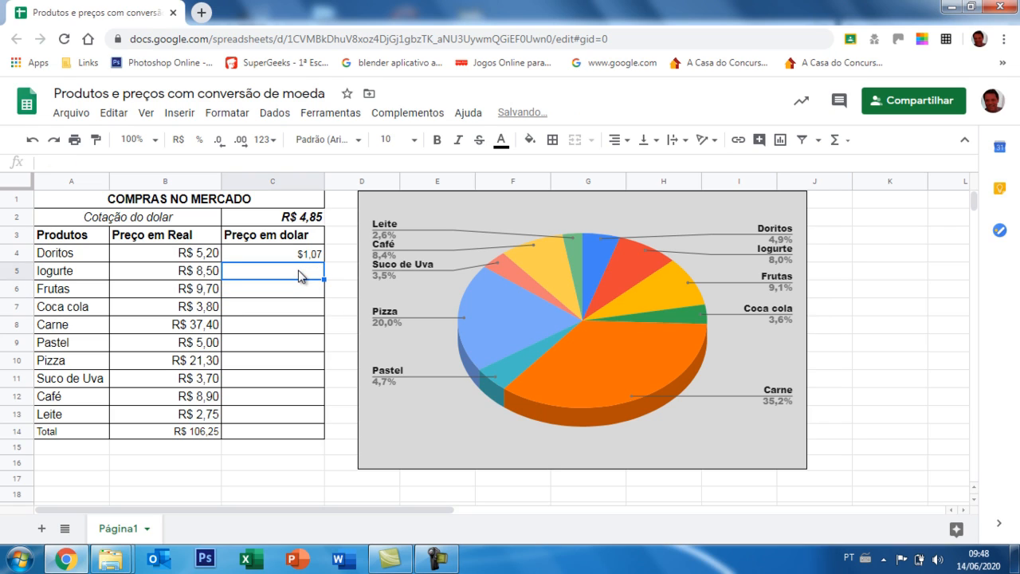
Make the exchange rate reference absolute in C4 as =B4/$C$2 and fill the formula down to C13.
{"action": "double_click", "coordinate": [301, 257]}
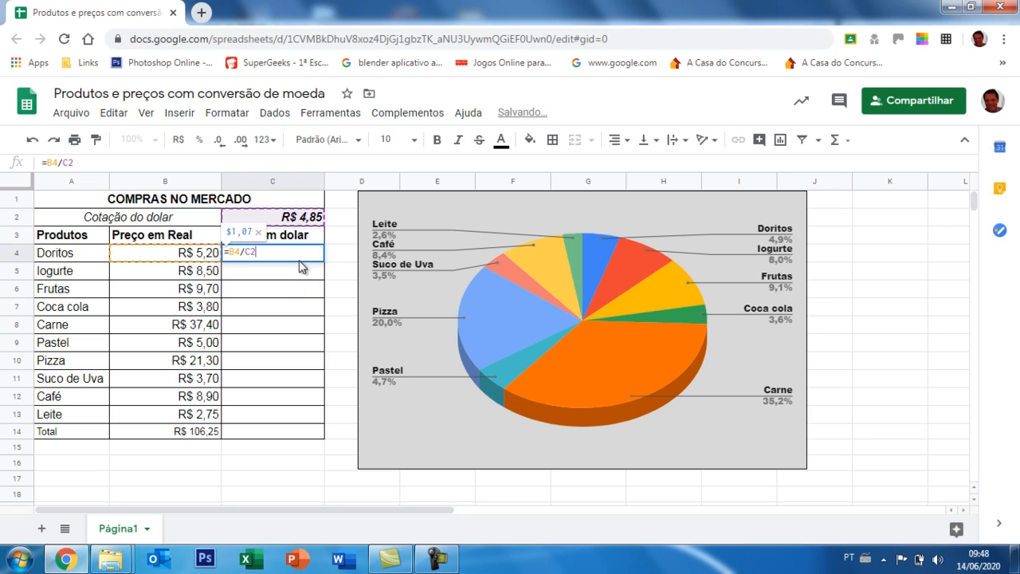
{"action": "left_click", "coordinate": [247, 253]}
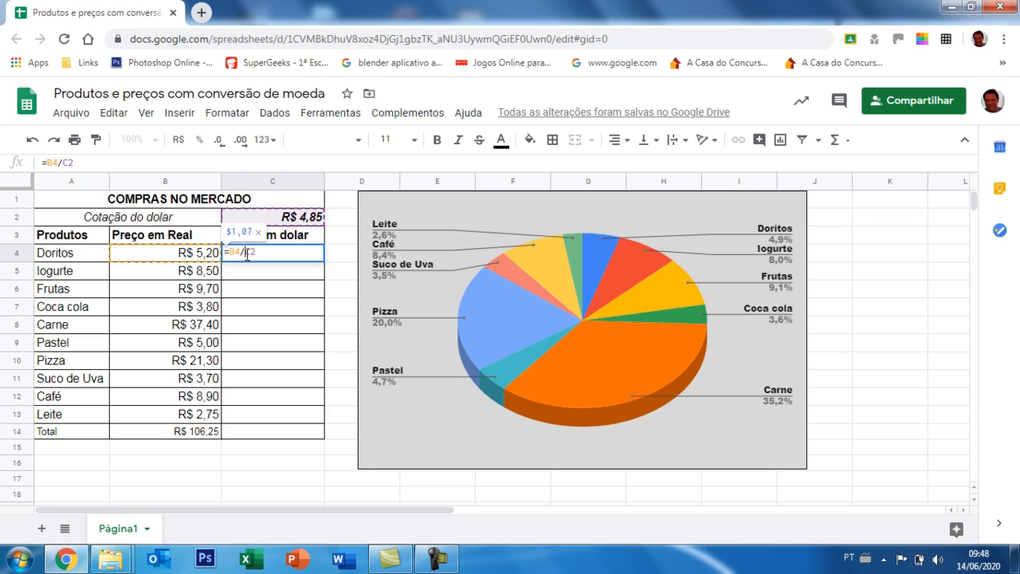
{"action": "type", "text": "$C$"}
{"action": "key", "text": "Return"}
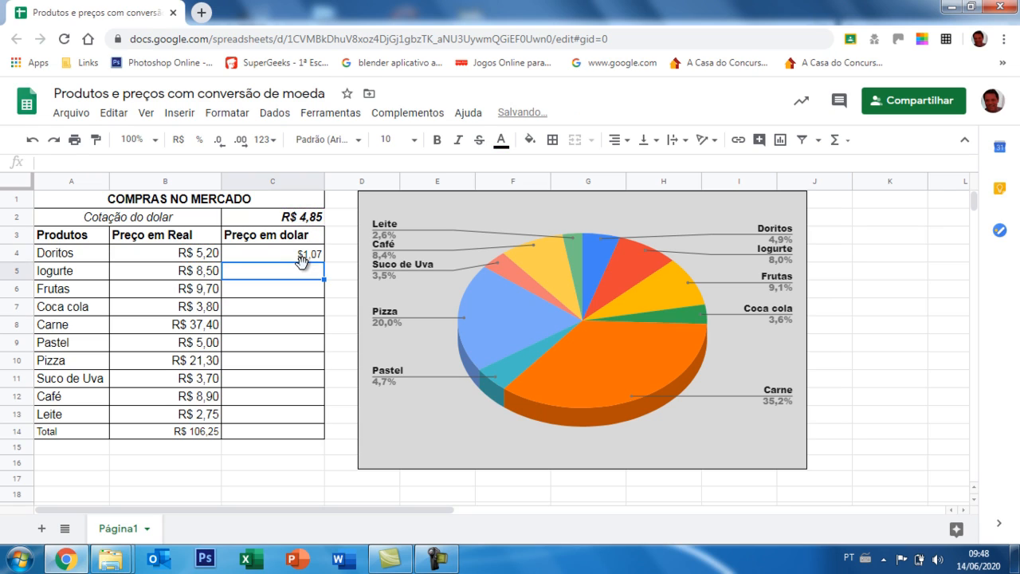
{"action": "left_click", "coordinate": [303, 257]}
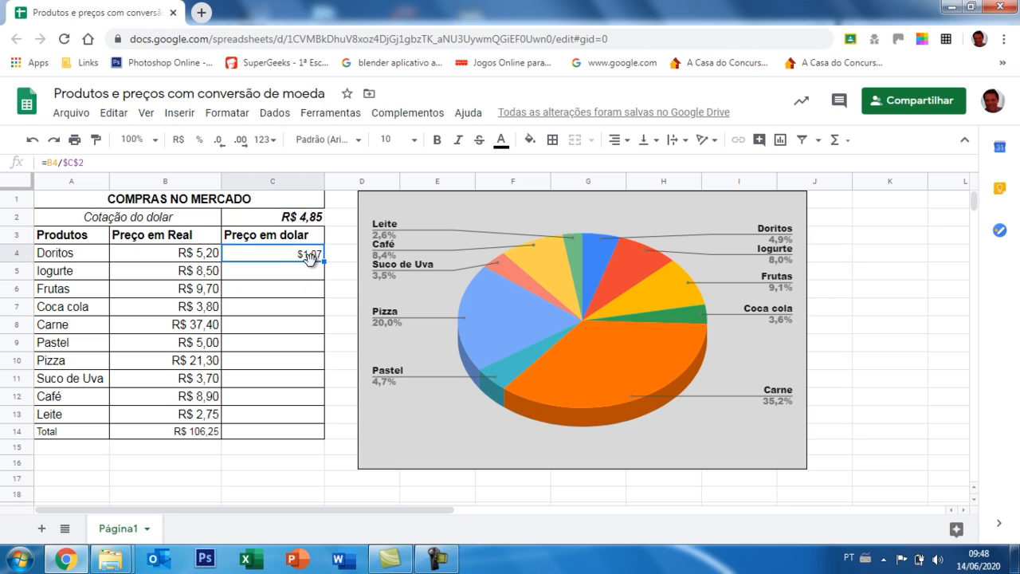
{"action": "left_click_drag", "start_coordinate": [325, 262], "coordinate": [324, 415]}
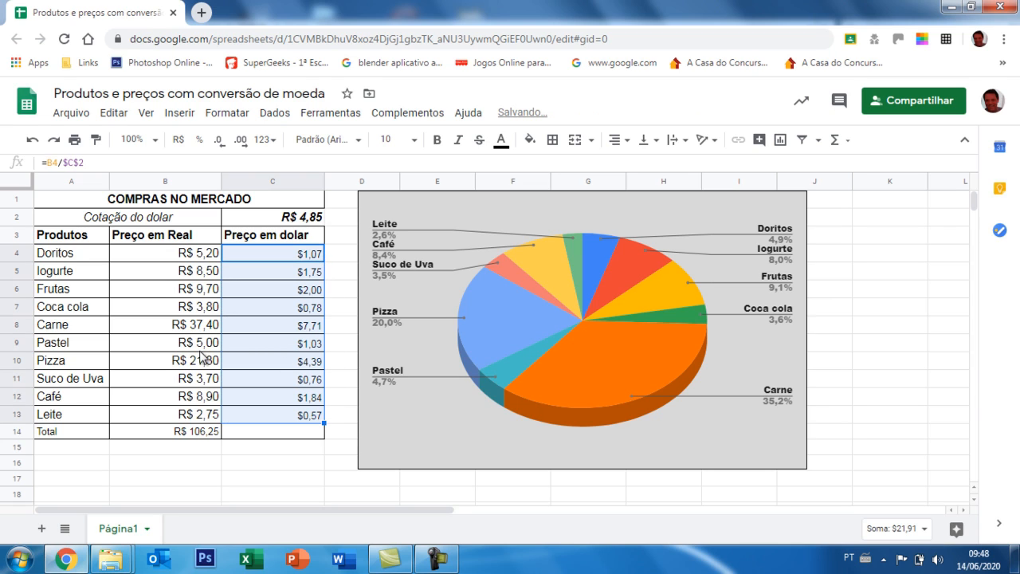
Check the copied conversion formulas in the Preço em dolar column, comparing their price and exchange rate references.
{"action": "left_click", "coordinate": [283, 351]}
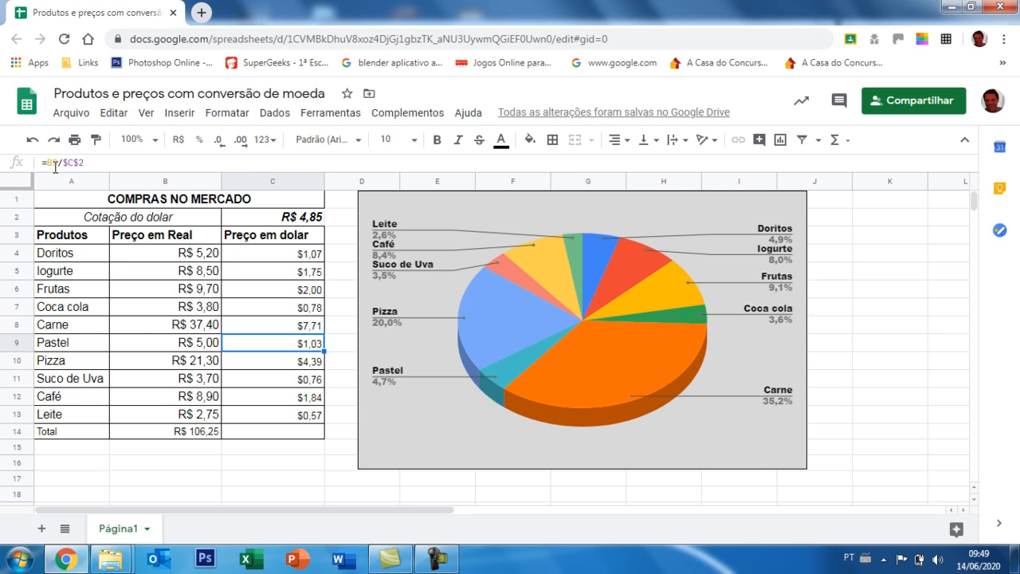
{"action": "left_click", "coordinate": [266, 327]}
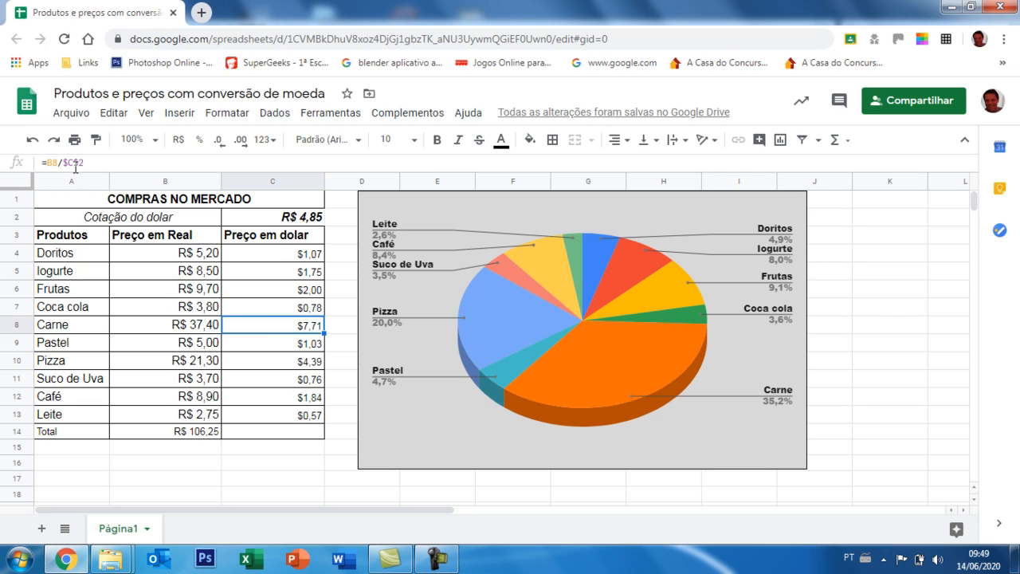
{"action": "left_click", "coordinate": [283, 292]}
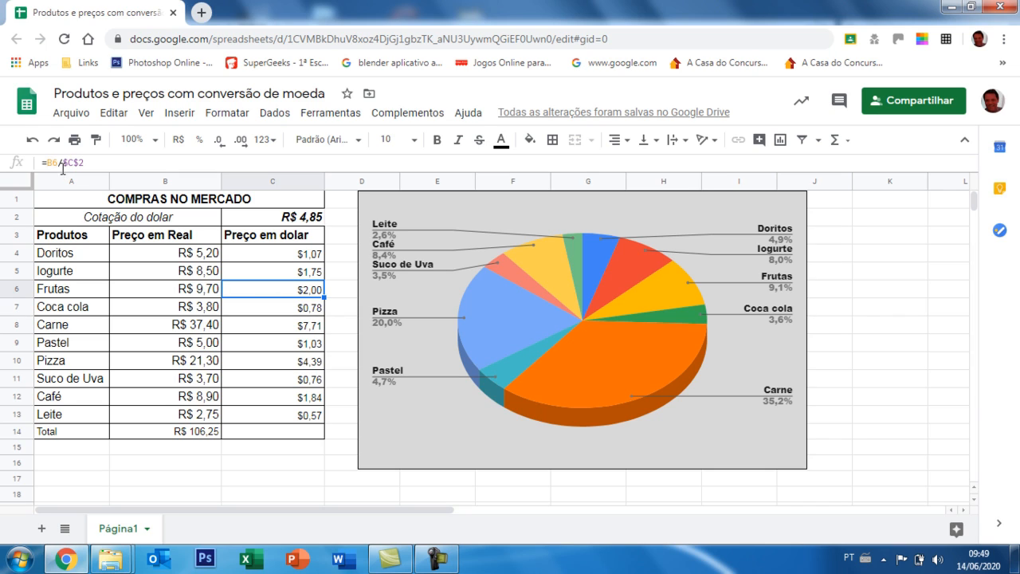
{"action": "left_click", "coordinate": [312, 255]}
{"action": "left_click", "coordinate": [308, 275]}
{"action": "left_click", "coordinate": [307, 307]}
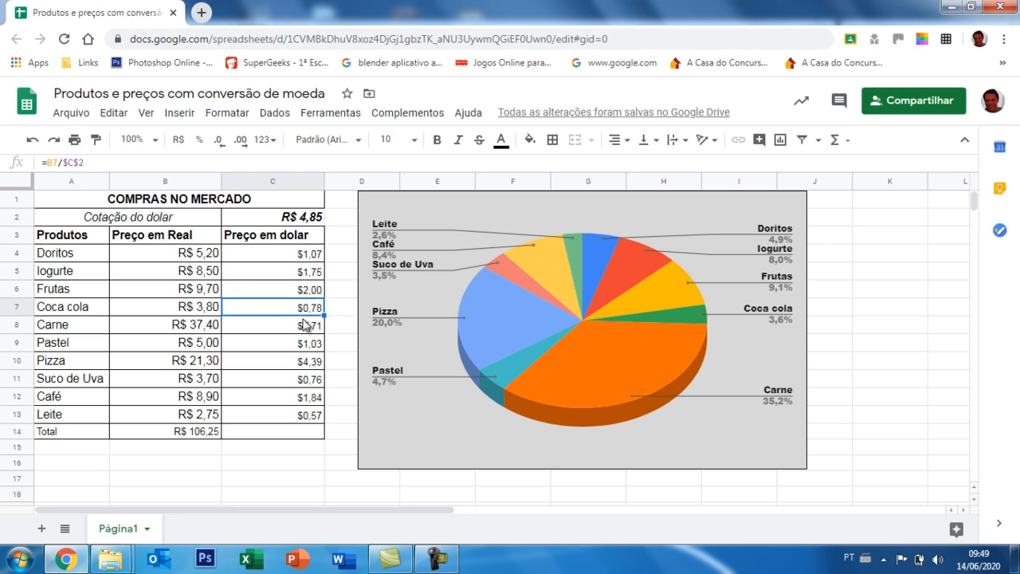
{"action": "left_click", "coordinate": [307, 343]}
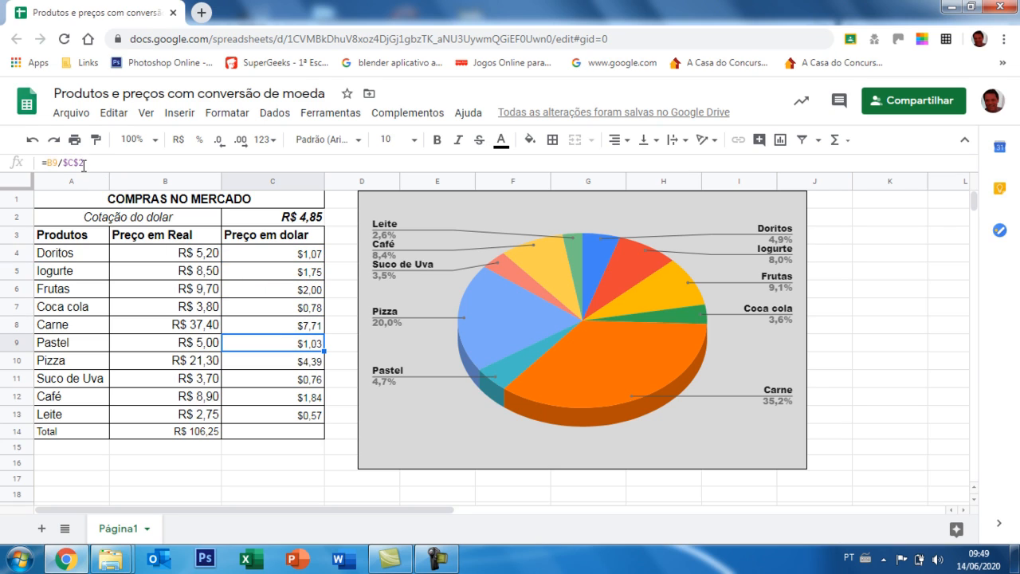
{"action": "double_click", "coordinate": [286, 311]}
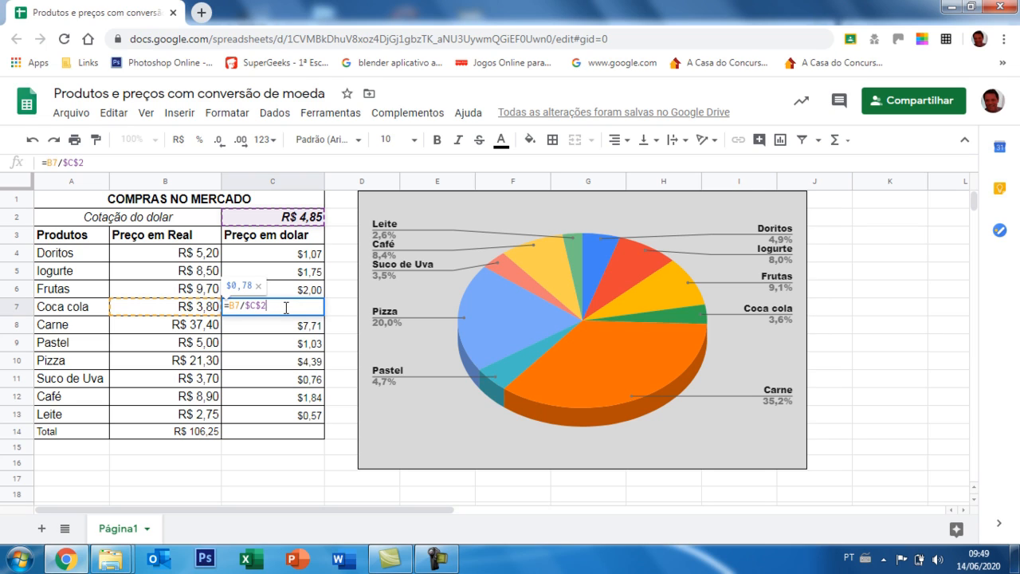
{"action": "key", "text": "Return"}
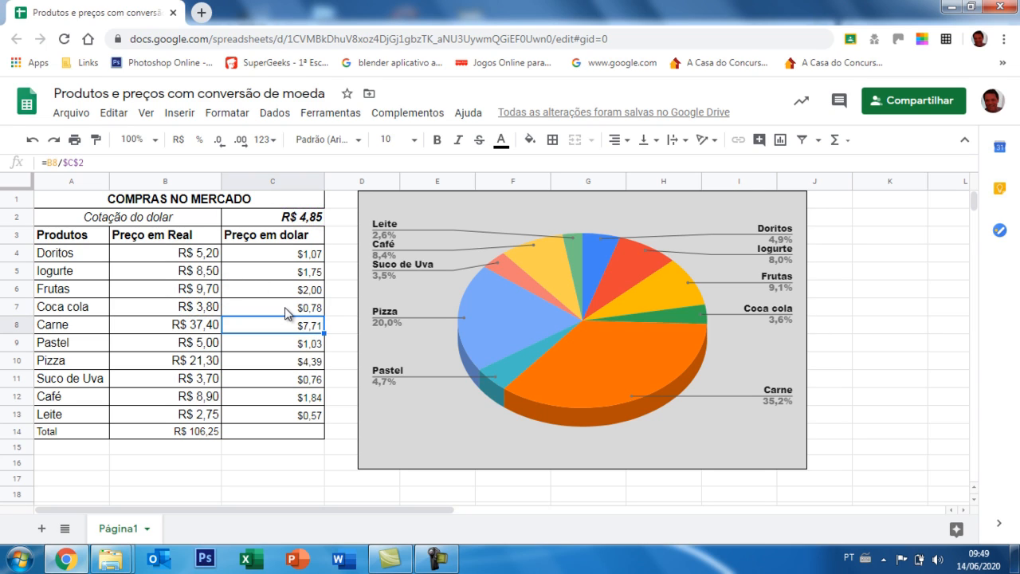
Total the dollar prices in C14 with the formula =SOMA(C4:C13).
{"action": "left_click", "coordinate": [309, 433]}
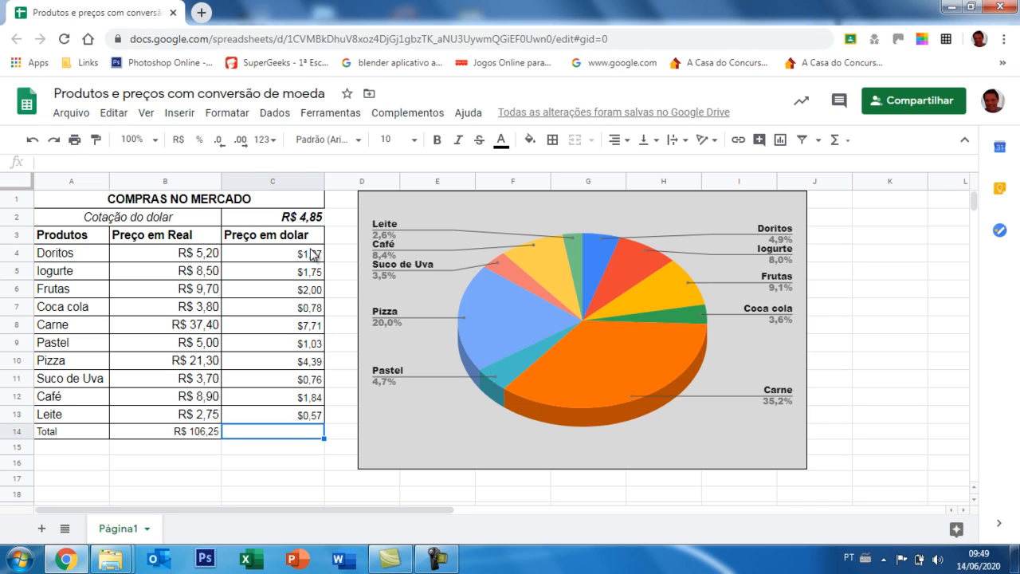
{"action": "left_click_drag", "start_coordinate": [312, 253], "coordinate": [309, 416]}
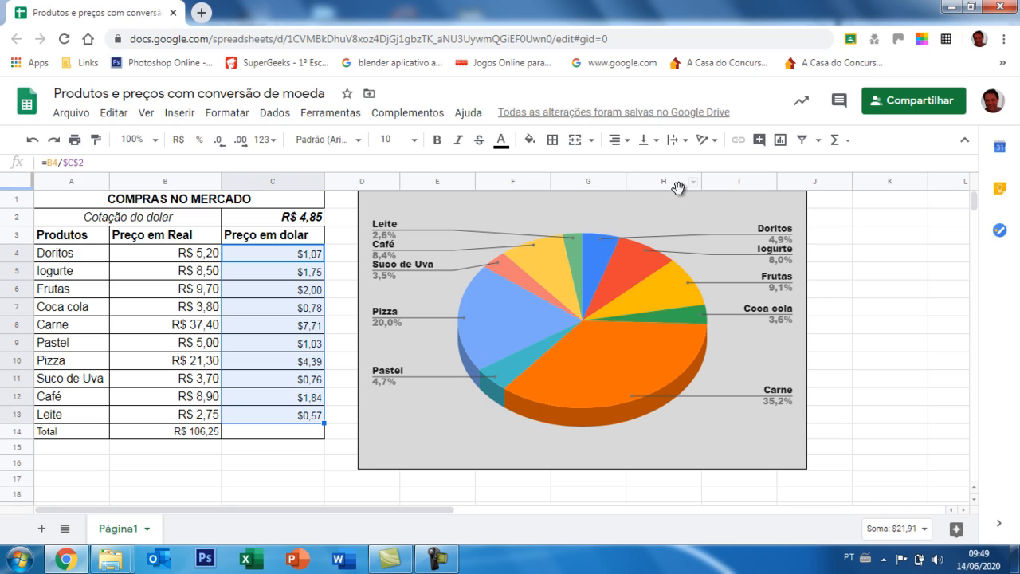
{"action": "left_click", "coordinate": [835, 140]}
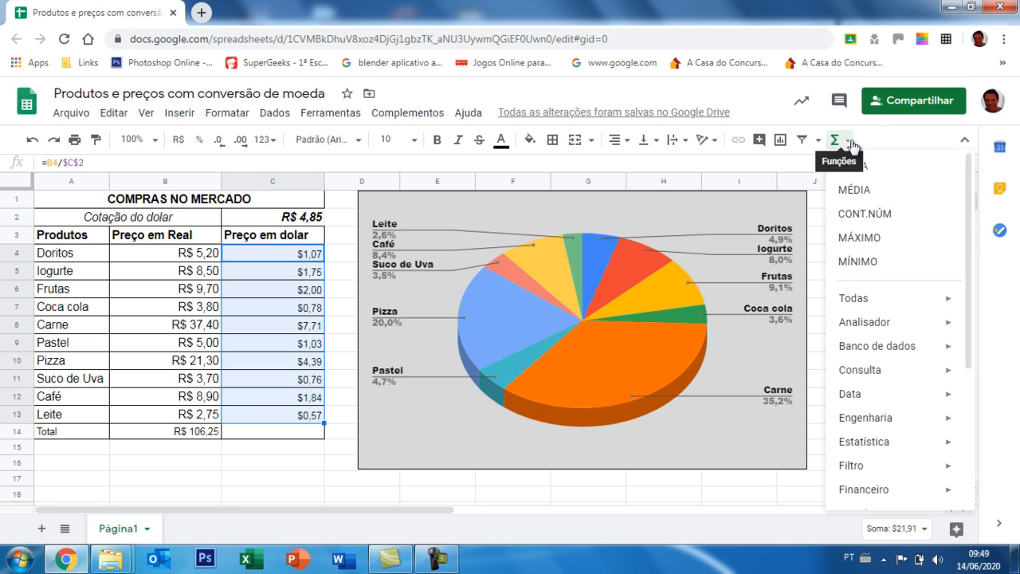
{"action": "left_click", "coordinate": [852, 167]}
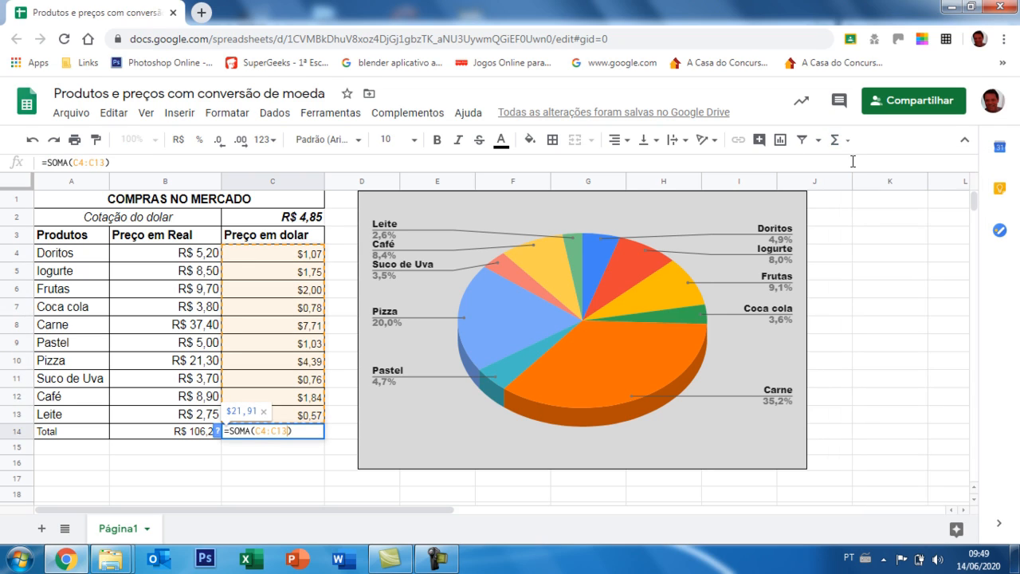
{"action": "key", "text": "Return"}
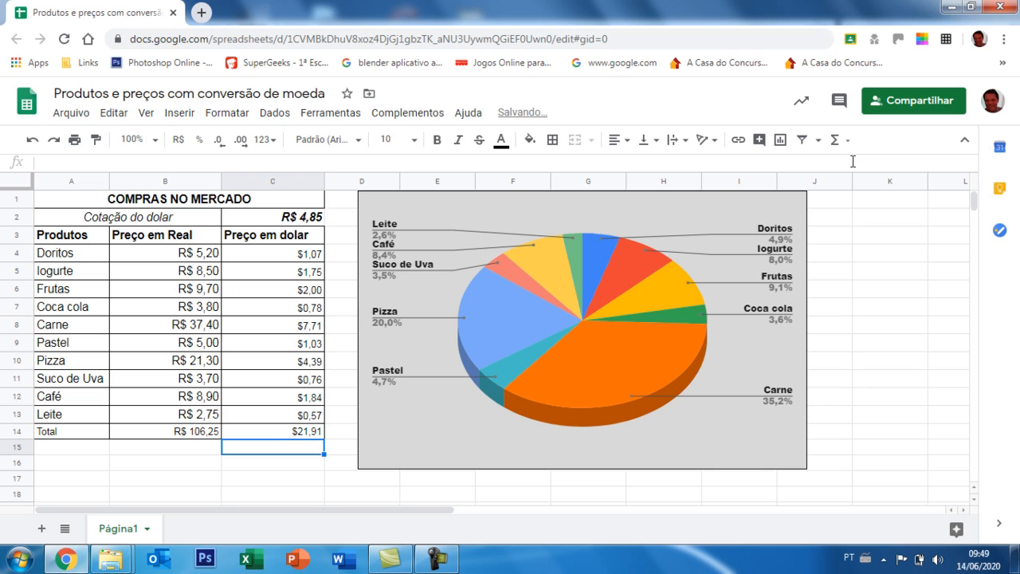
Delete the existing pie chart and create a new pie chart from the products and real prices in A4:B13.
{"action": "left_click", "coordinate": [695, 230]}
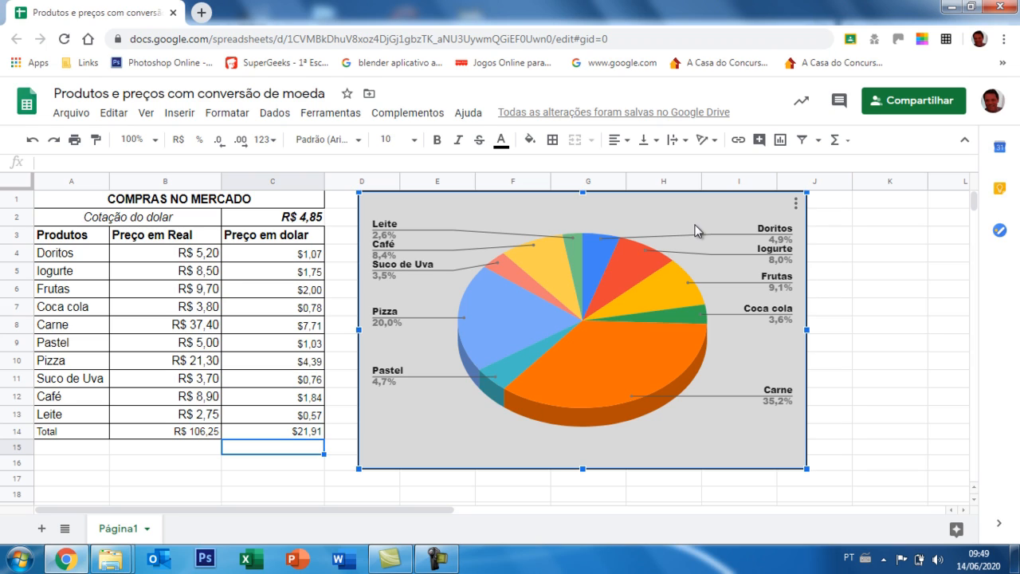
{"action": "key", "text": "Delete"}
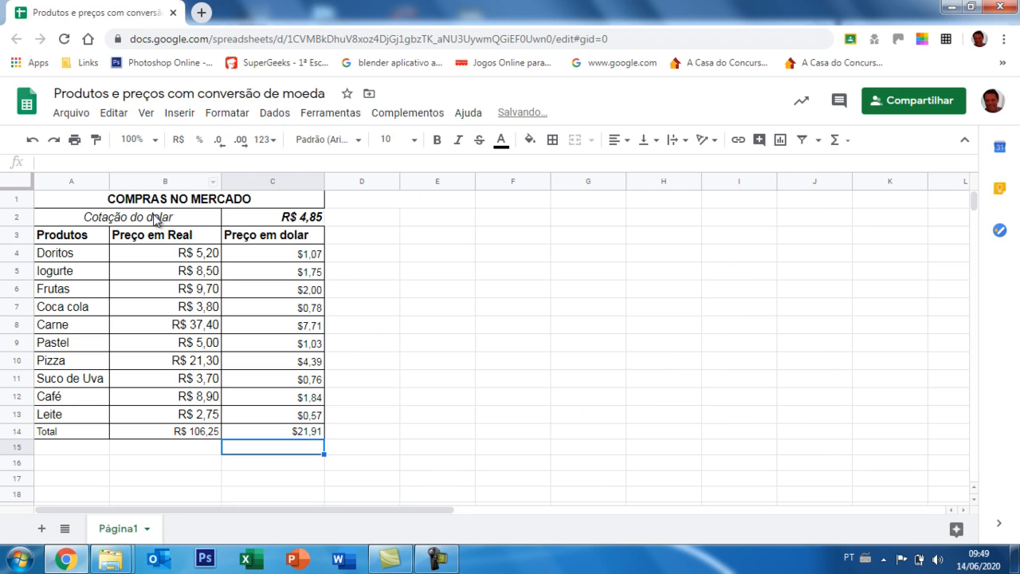
{"action": "left_click_drag", "start_coordinate": [72, 255], "coordinate": [188, 423]}
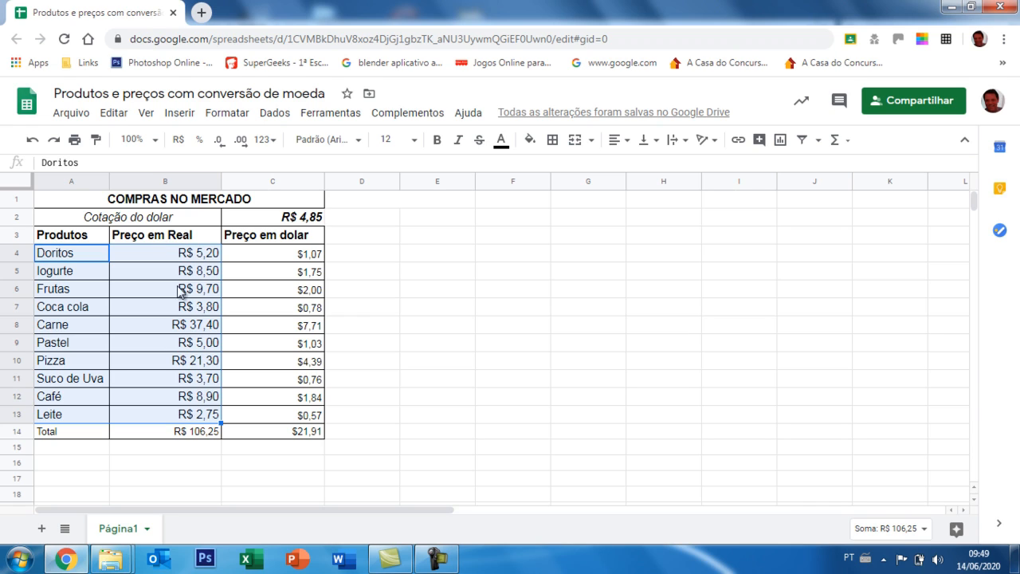
{"action": "left_click", "coordinate": [179, 114]}
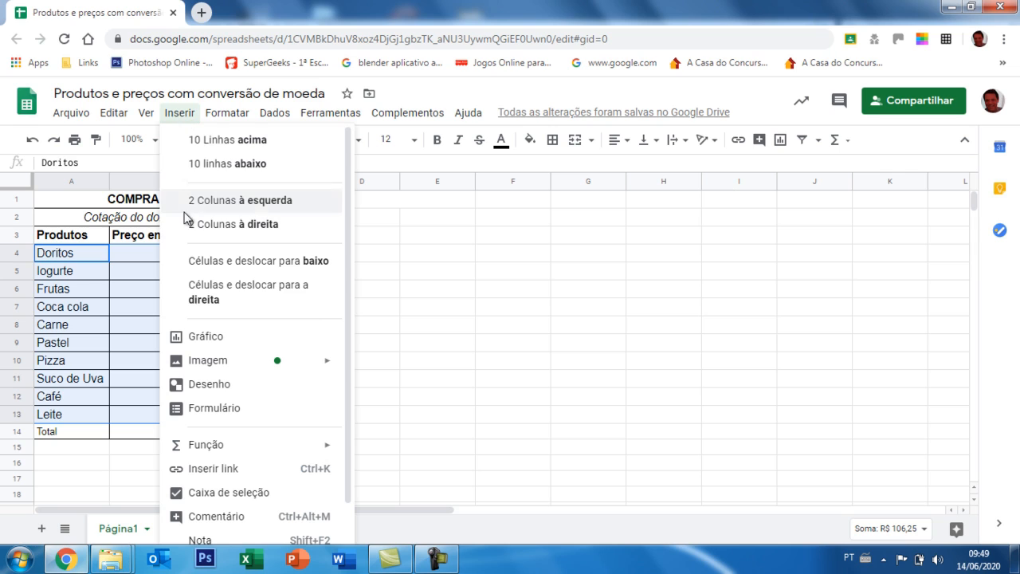
{"action": "left_click", "coordinate": [212, 341]}
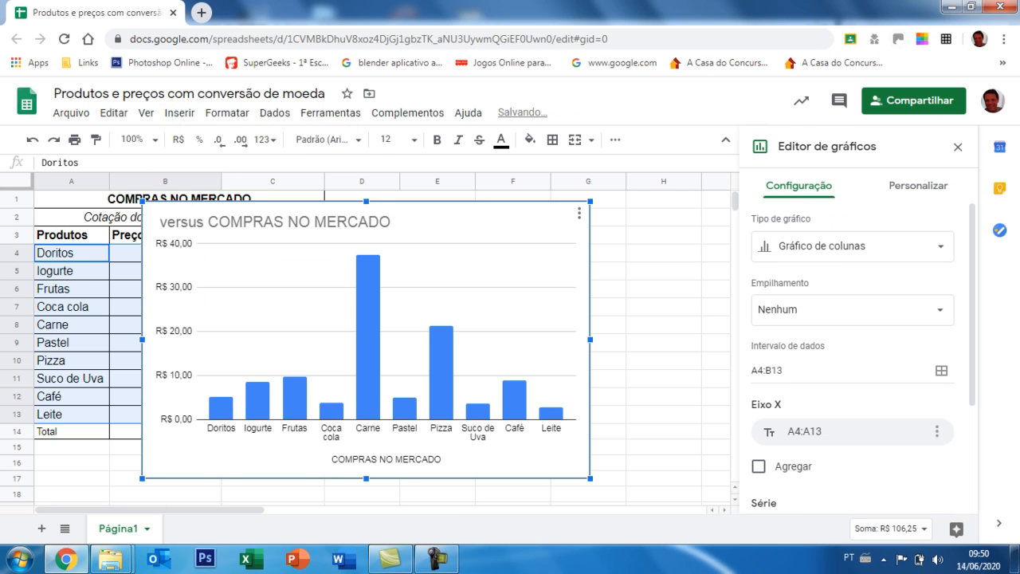
{"action": "left_click", "coordinate": [945, 258]}
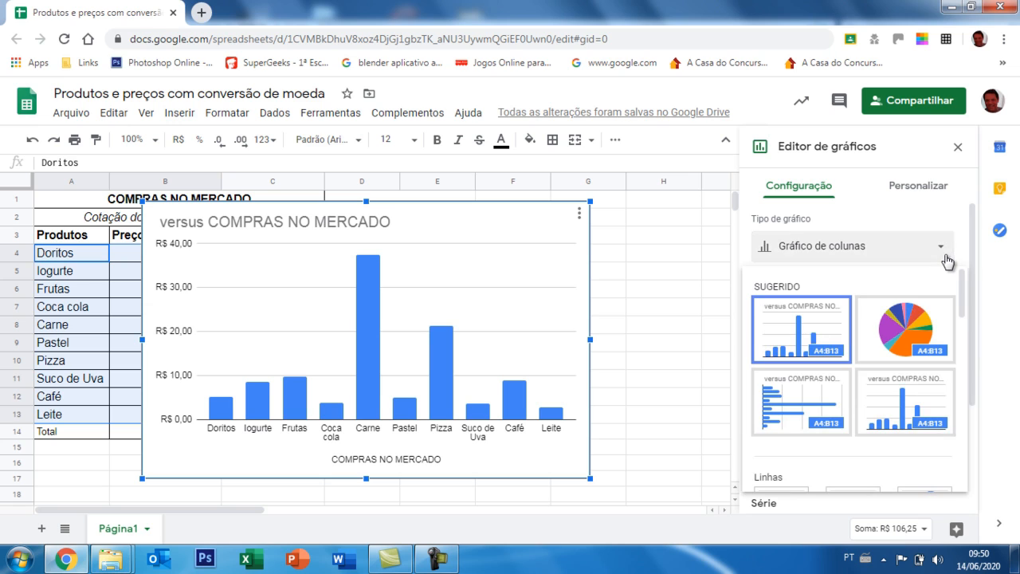
{"action": "left_click", "coordinate": [926, 307]}
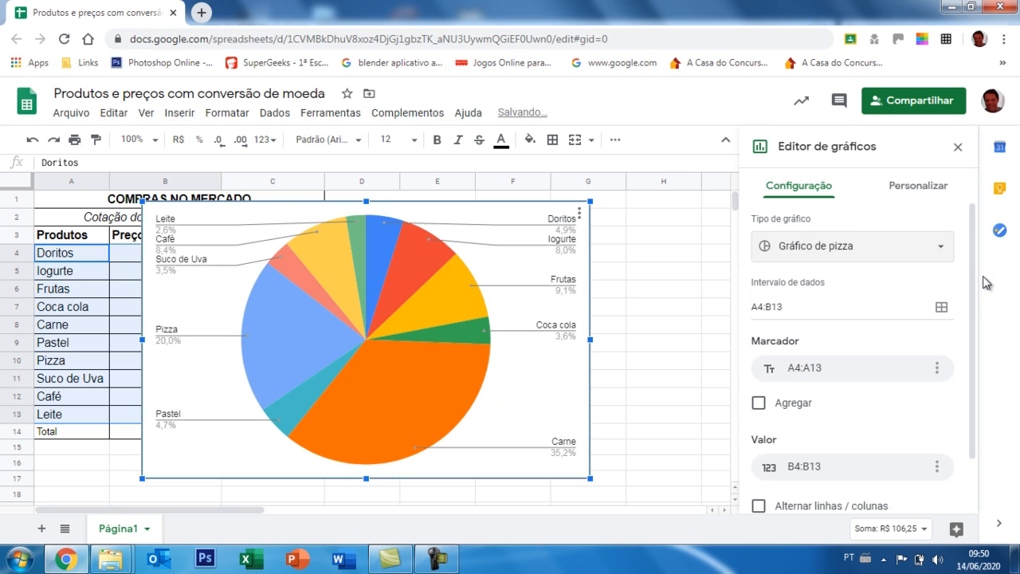
Style the pie chart with a light grey background, the Wide font and the 3D effect.
{"action": "left_click", "coordinate": [925, 190]}
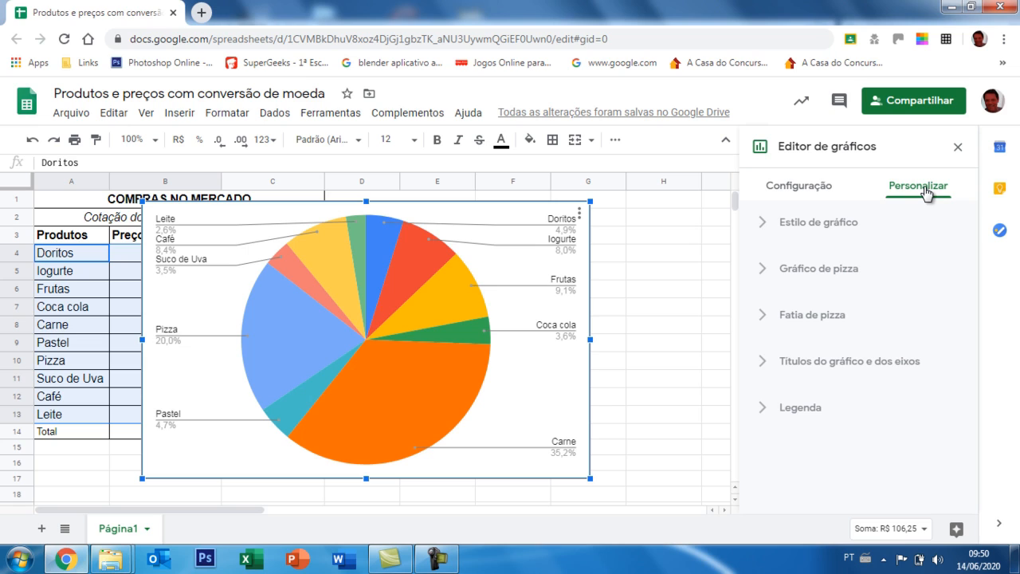
{"action": "left_click", "coordinate": [843, 225]}
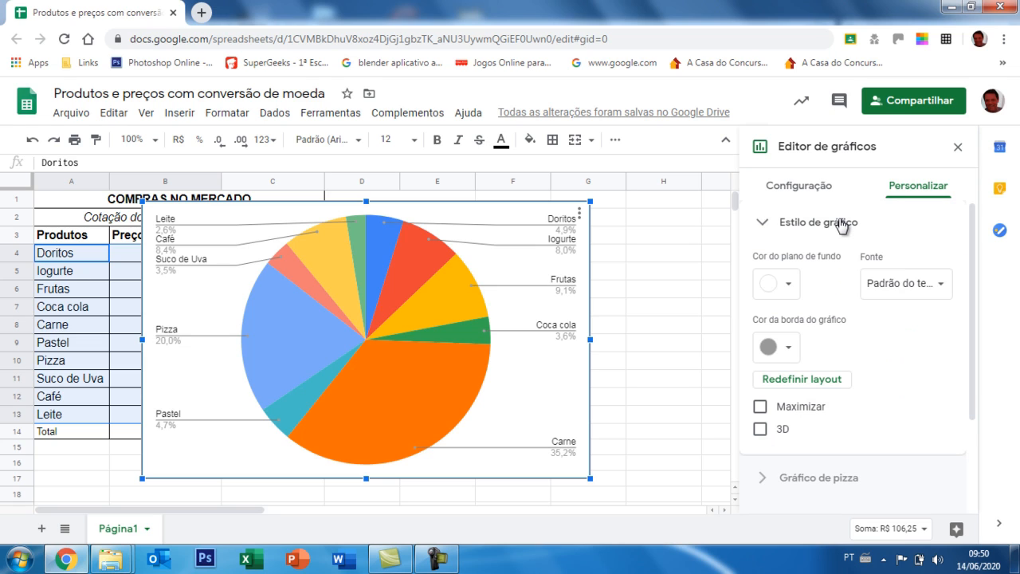
{"action": "left_click", "coordinate": [789, 285]}
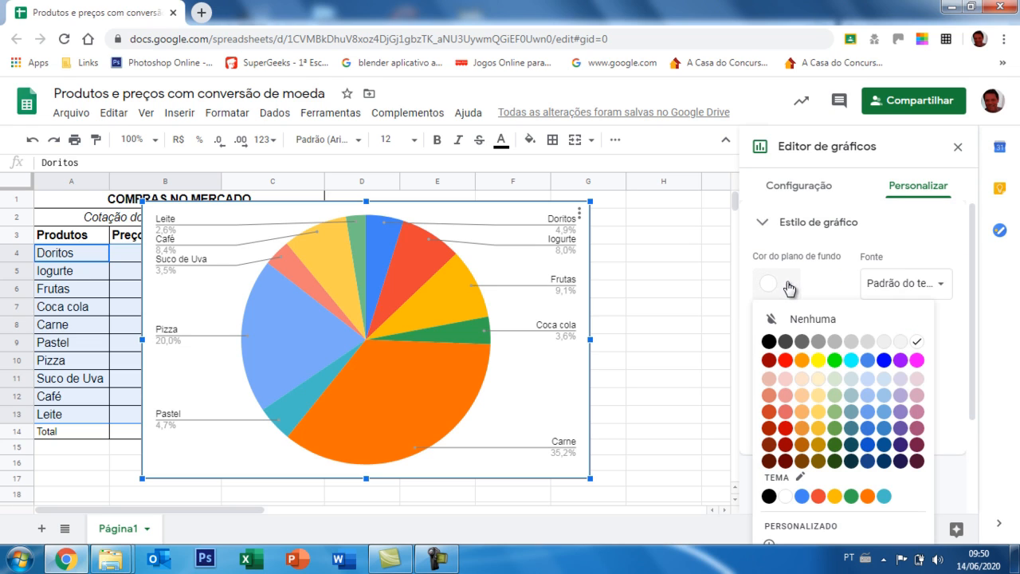
{"action": "left_click", "coordinate": [888, 343]}
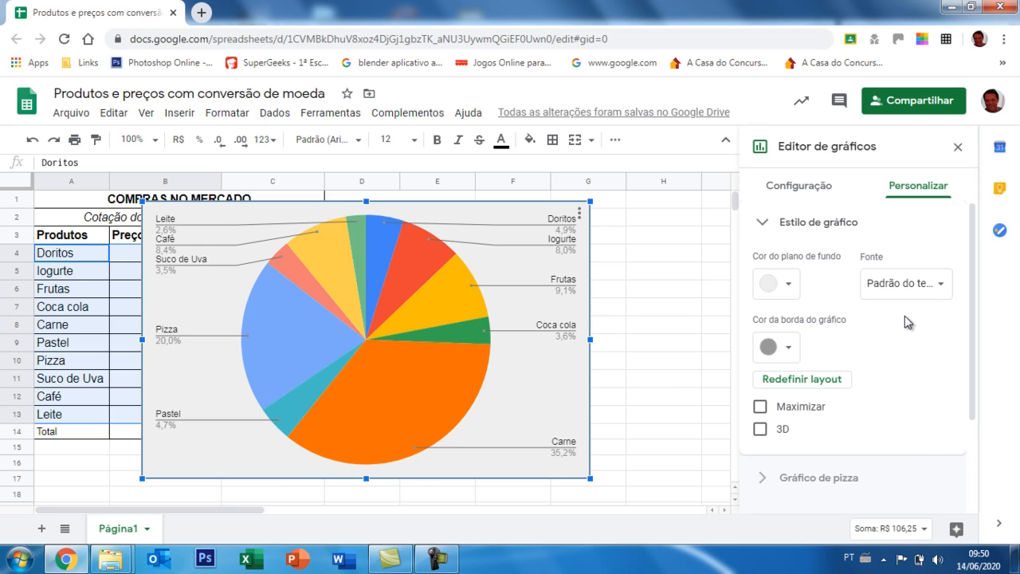
{"action": "left_click", "coordinate": [937, 290]}
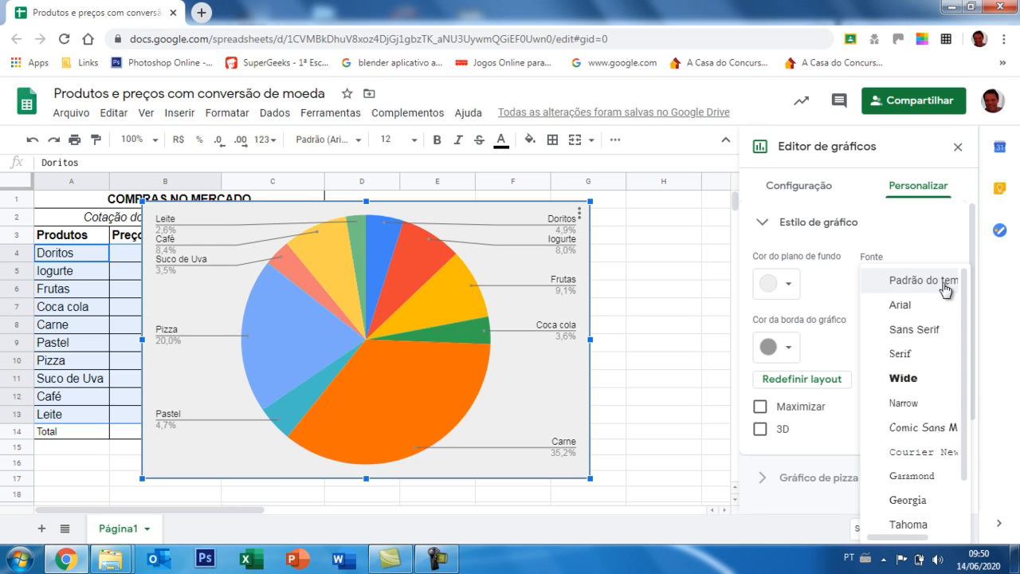
{"action": "left_click", "coordinate": [921, 378]}
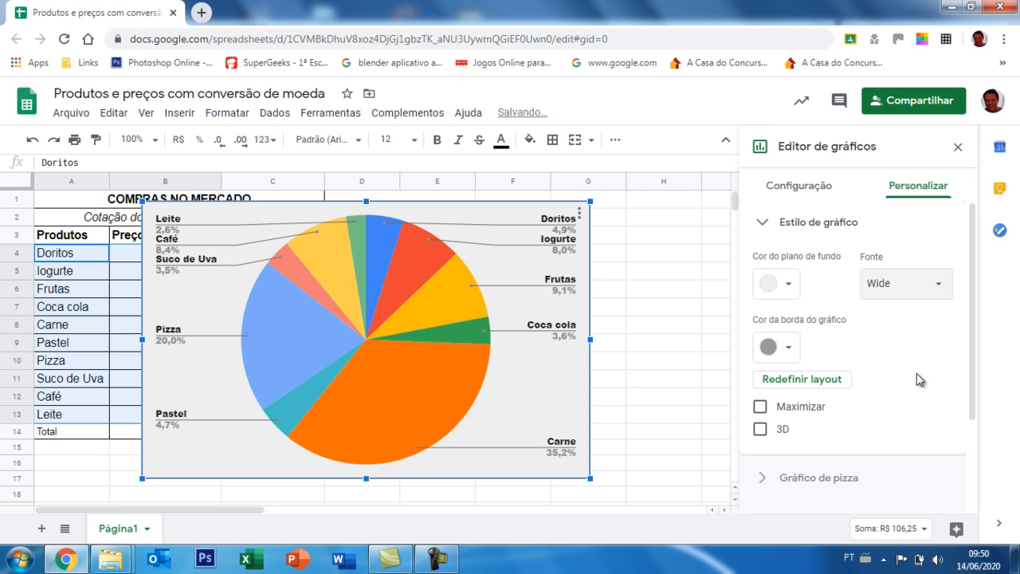
{"action": "left_click", "coordinate": [760, 430]}
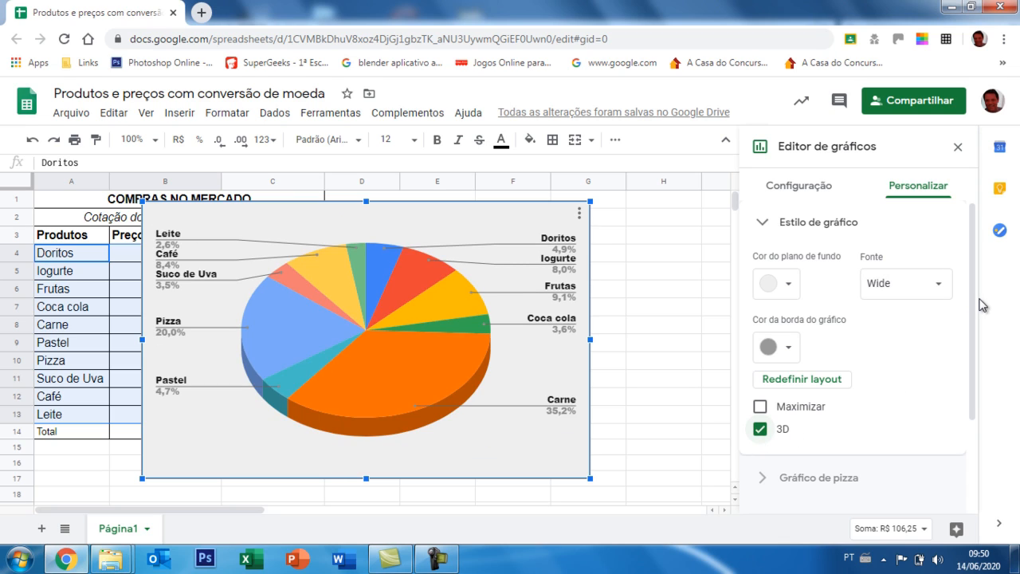
Review the chart's legend settings, and place the pie chart beside the price table with the chart editor closed.
{"action": "left_click_drag", "start_coordinate": [970, 314], "coordinate": [983, 419]}
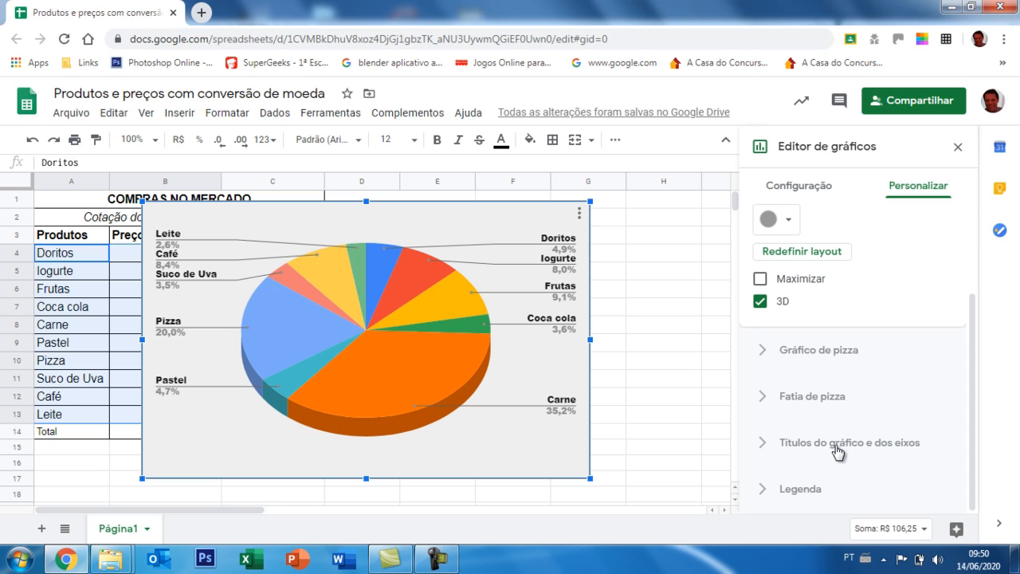
{"action": "left_click", "coordinate": [800, 489]}
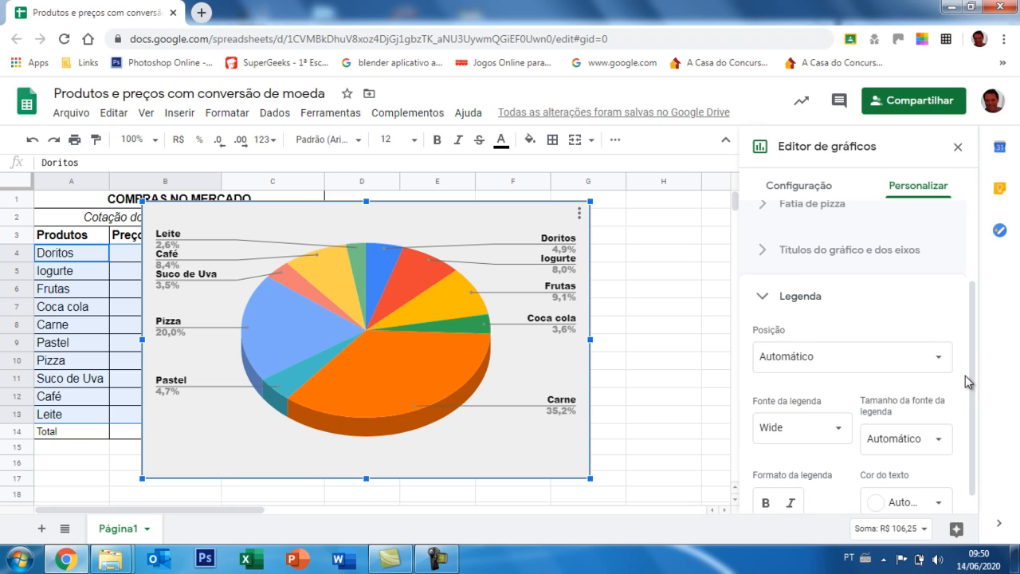
{"action": "scroll", "coordinate": [973, 386], "scroll_direction": "up", "scroll_amount": 3}
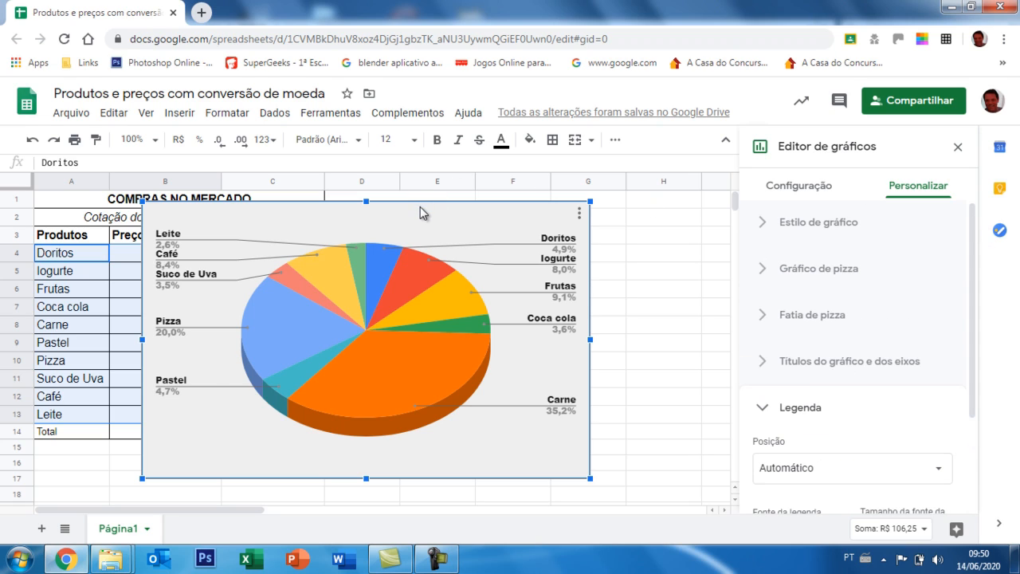
{"action": "left_click_drag", "start_coordinate": [420, 209], "coordinate": [635, 196]}
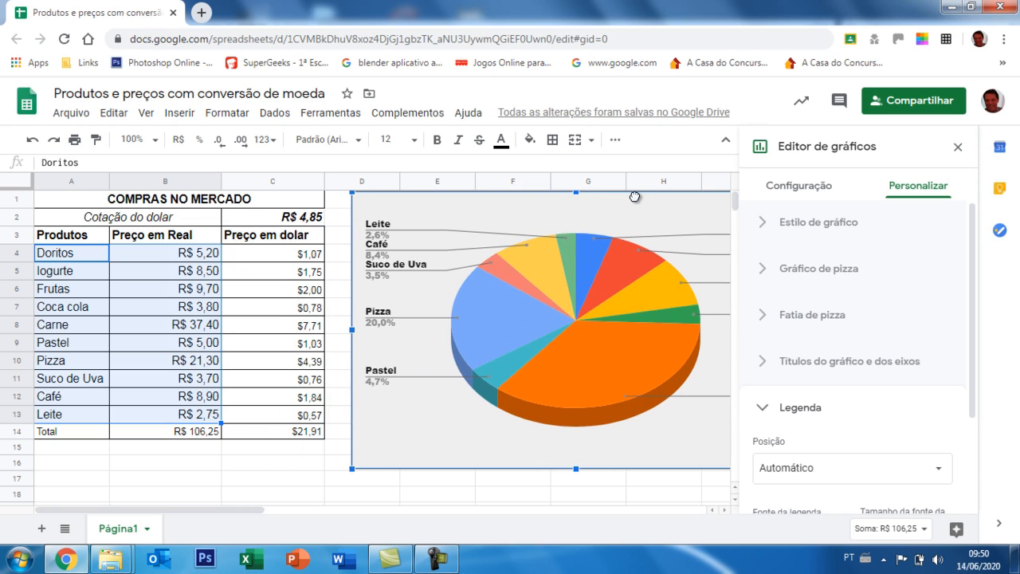
{"action": "left_click", "coordinate": [959, 147]}
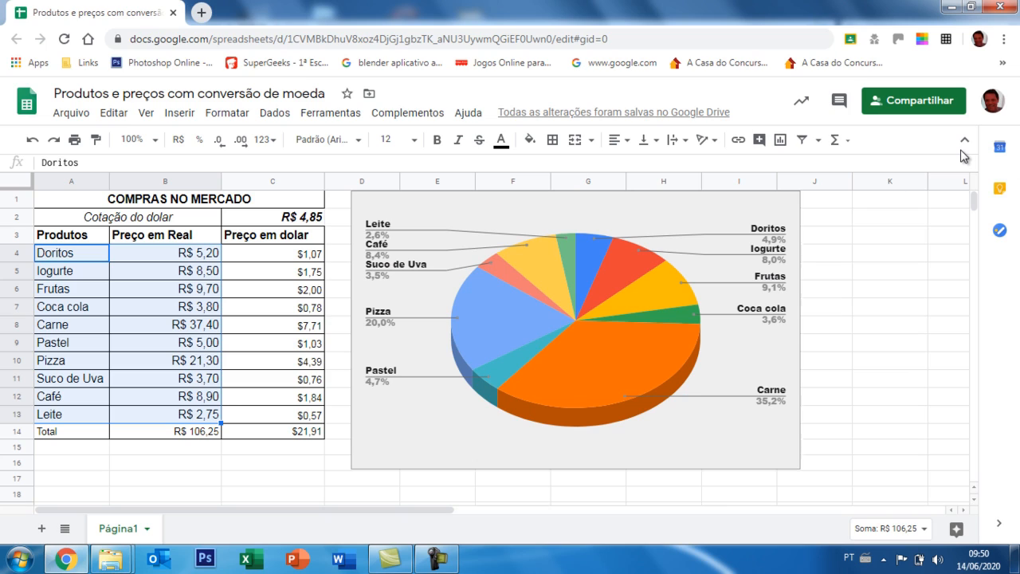